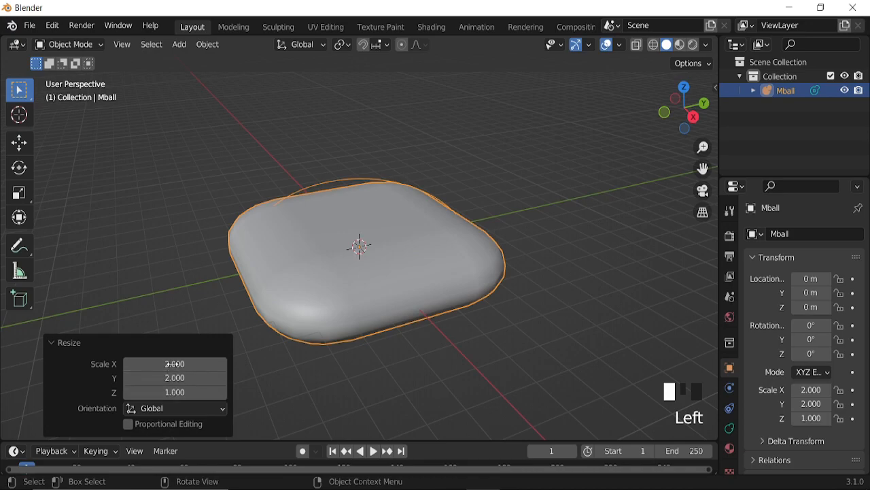
Step: Flatten the metaball slab by scaling it 0.2 along Z, and set its viewport resolution to 0.068 m
text(sz)
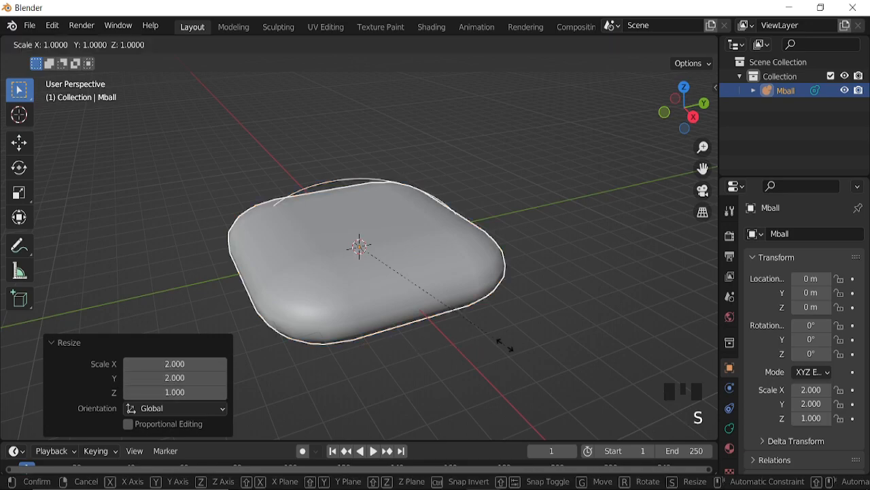
text(0.2)
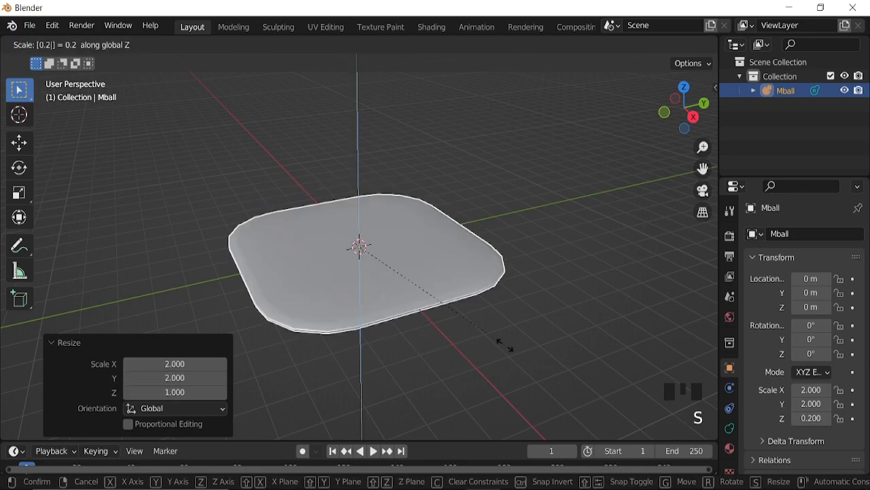
key(Return)
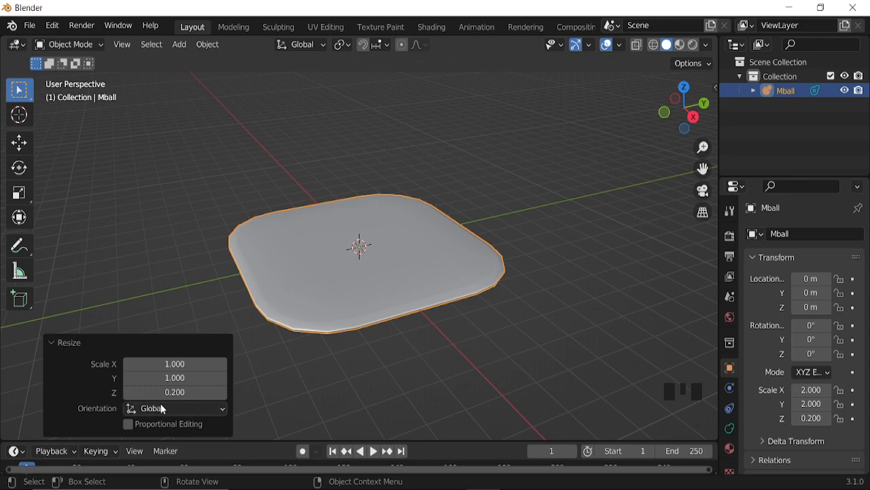
click(101, 345)
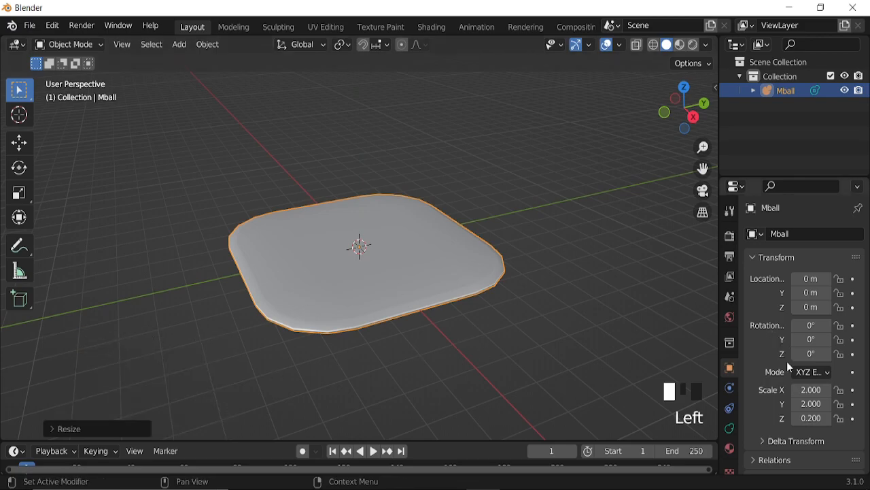
click(730, 428)
shift+drag(818, 278, 813, 278)
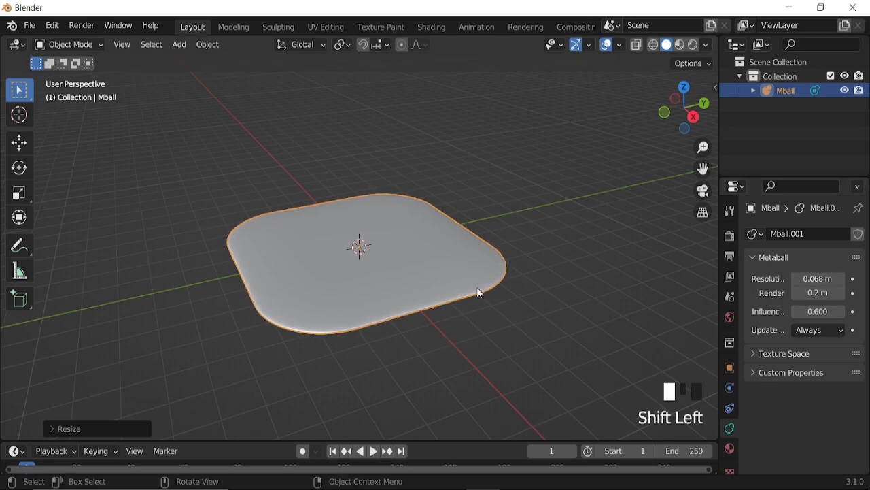
Step: Add a Torus curve spiral at the center of the metaball slab
key(shift+a)
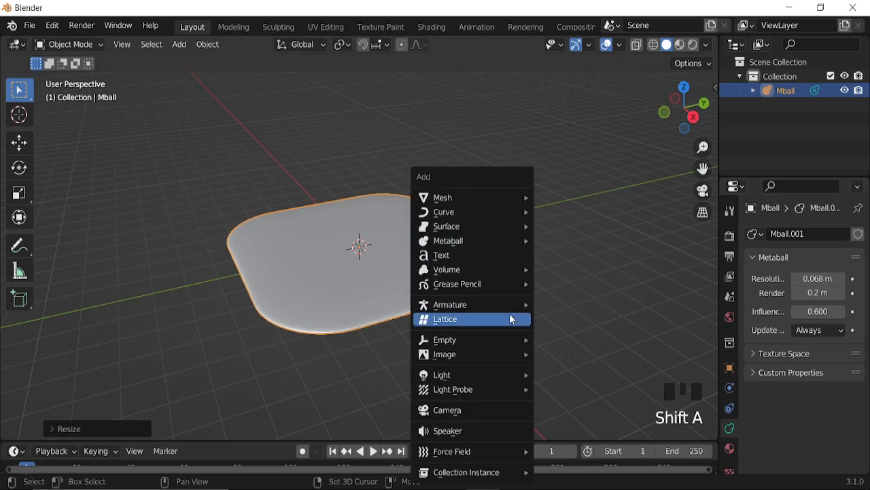
mouse_move(487, 214)
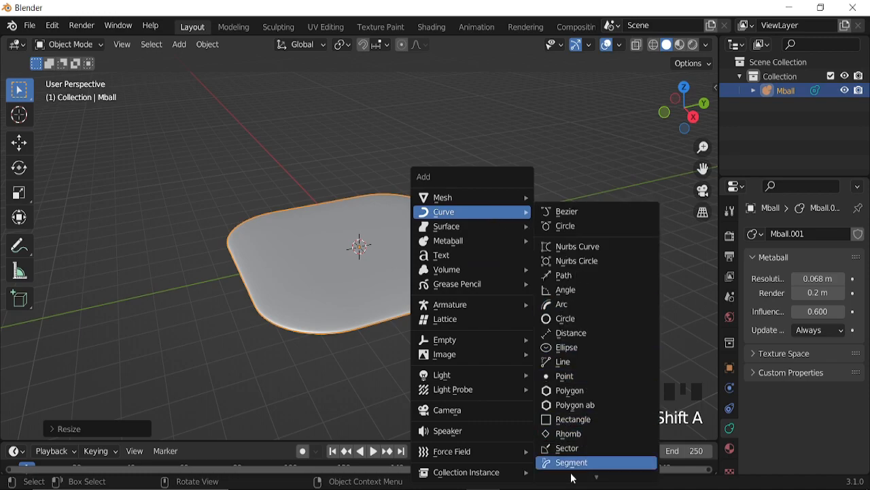
scroll(570, 469, down, 5)
mouse_move(583, 382)
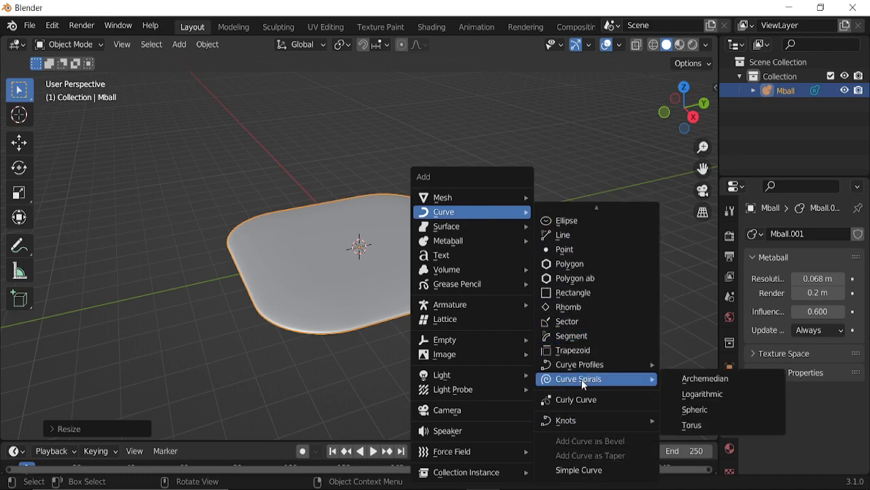
click(698, 427)
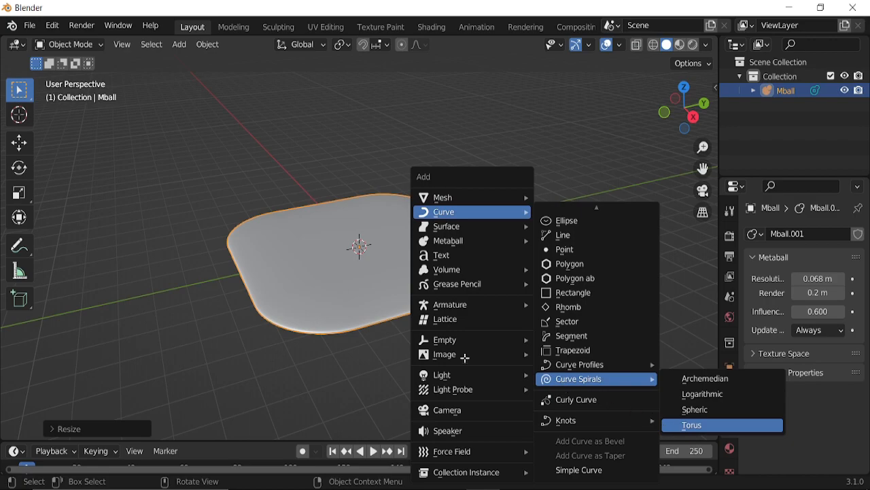
middle_drag(435, 333, 193, 390)
Step: Set the torus spiral's number of turns to 7 to form a star-shaped loop
click(123, 432)
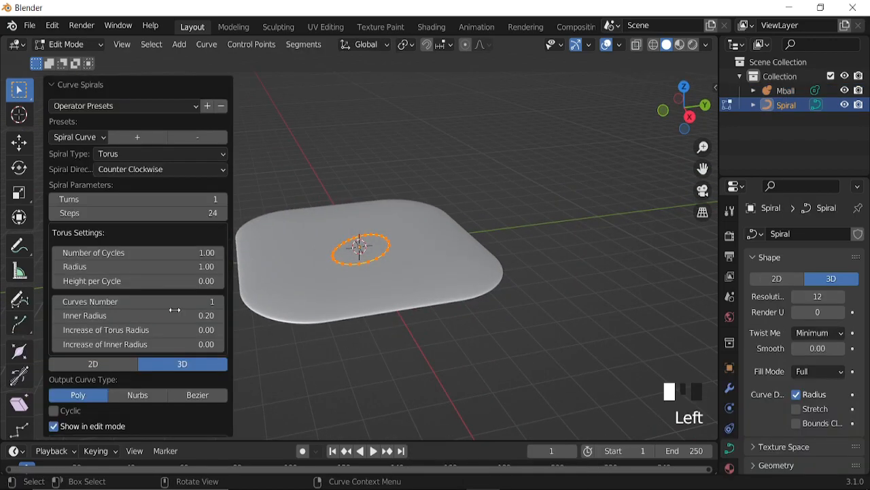
mouse_move(155, 201)
shift+mouse_down()
mouse_move(179, 206)
mouse_move(153, 205)
shift+mouse_up()
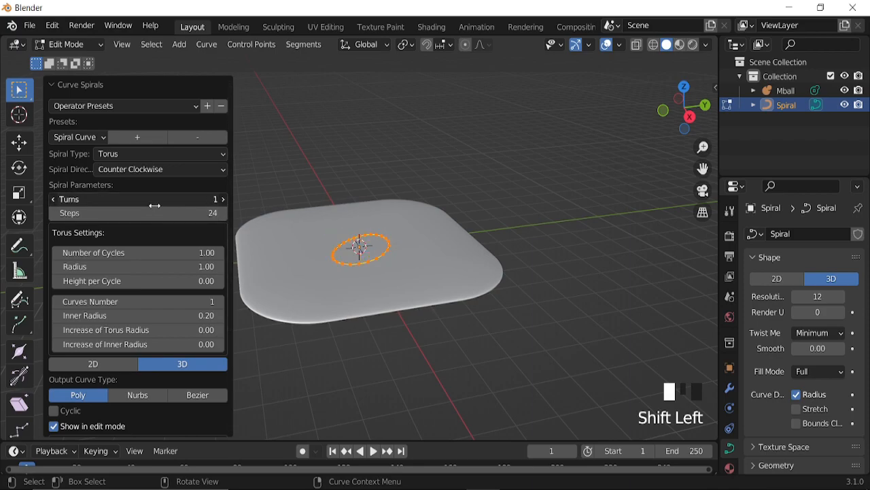
click(157, 204)
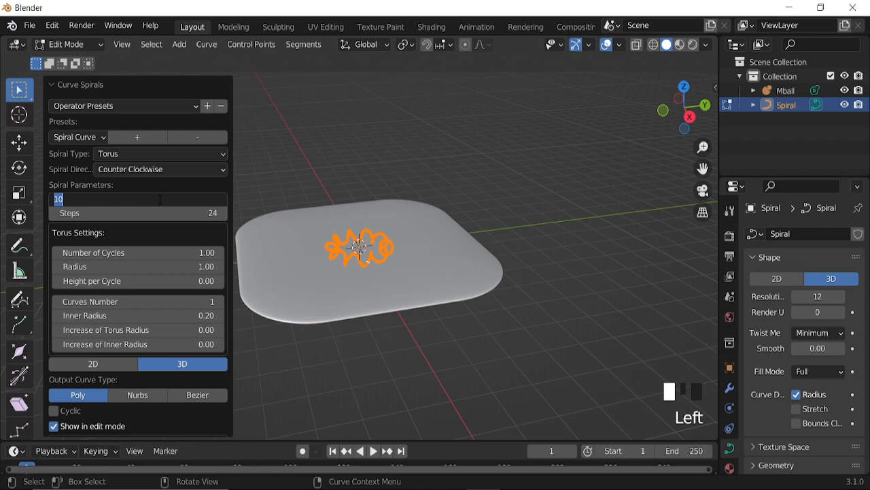
key(Return)
middle_drag(408, 289, 448, 292)
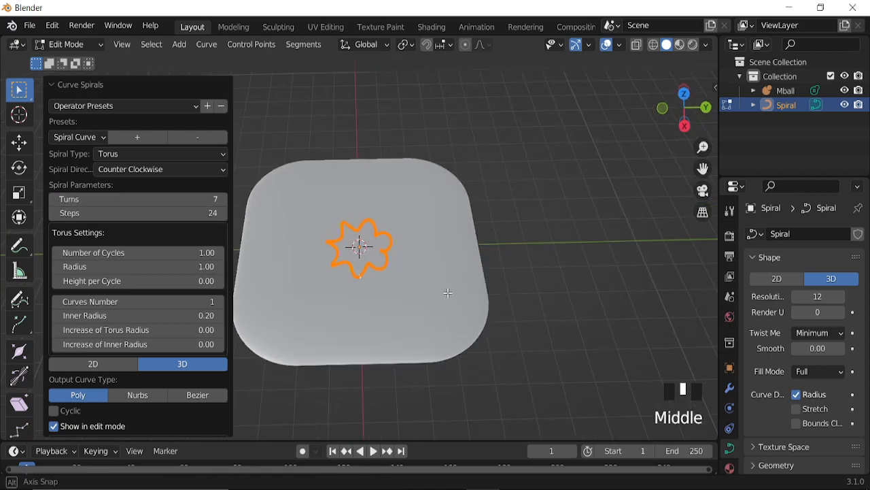
click(96, 84)
Step: Enlarge the spiral's points to span most of the slab, and apply all transforms to the spiral in Object Mode
key(s)
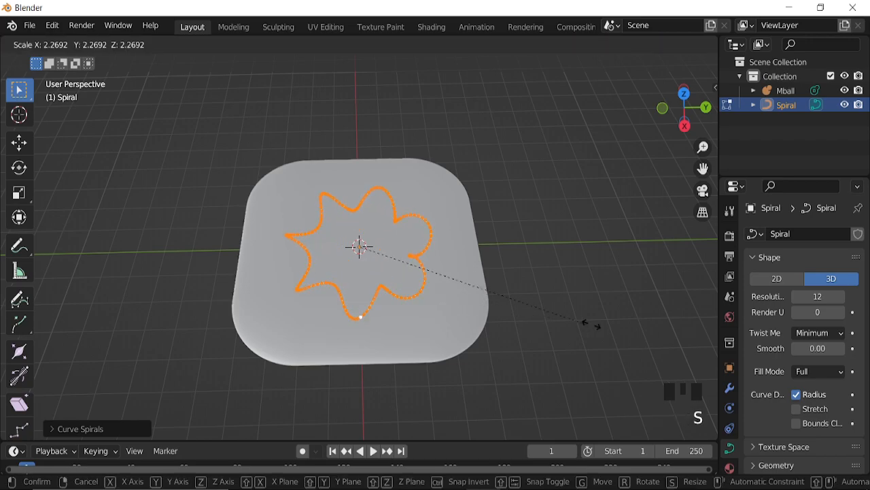
click(633, 313)
key(Tab)
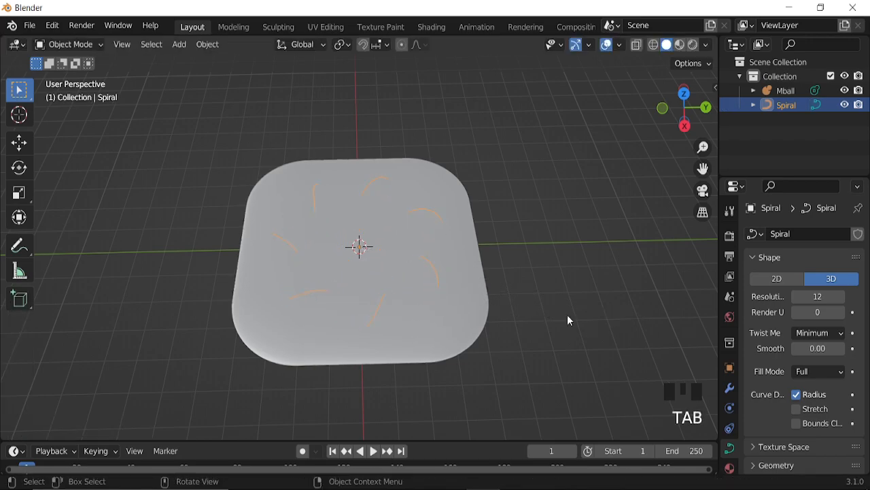
key(KP_7)
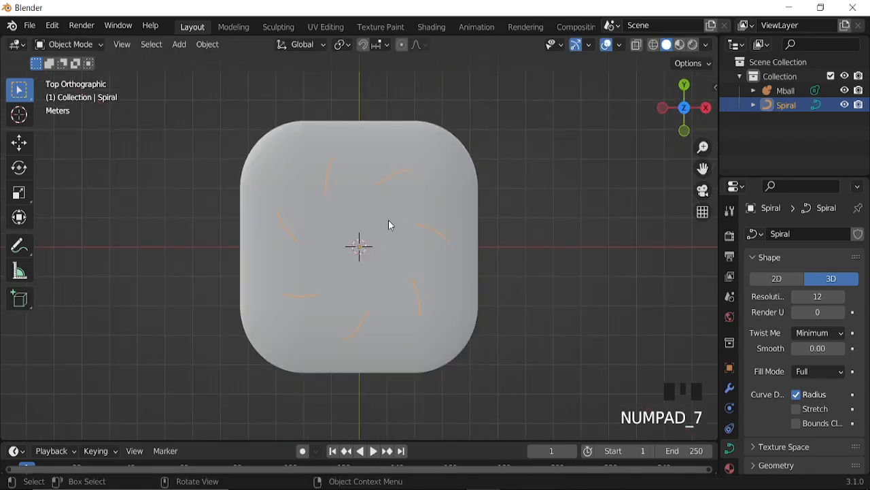
key(ctrl+a)
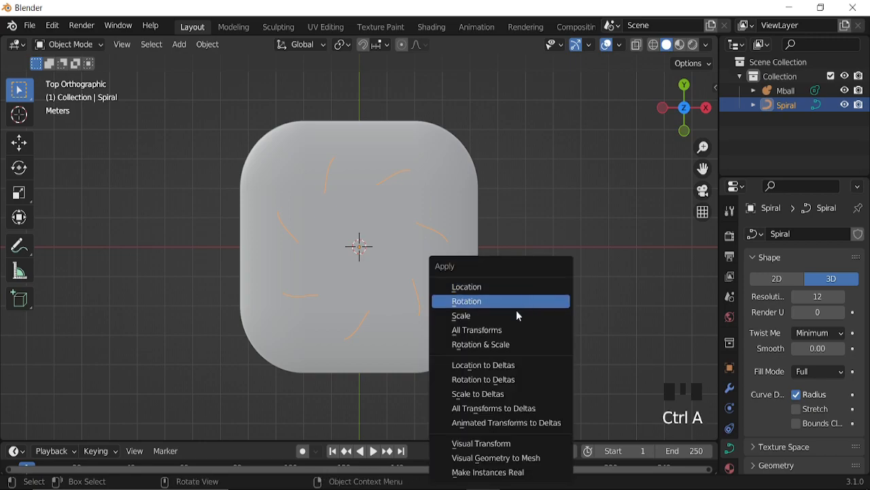
click(509, 329)
Step: Add a Ball metaball at the center of the slab
key(shift+a)
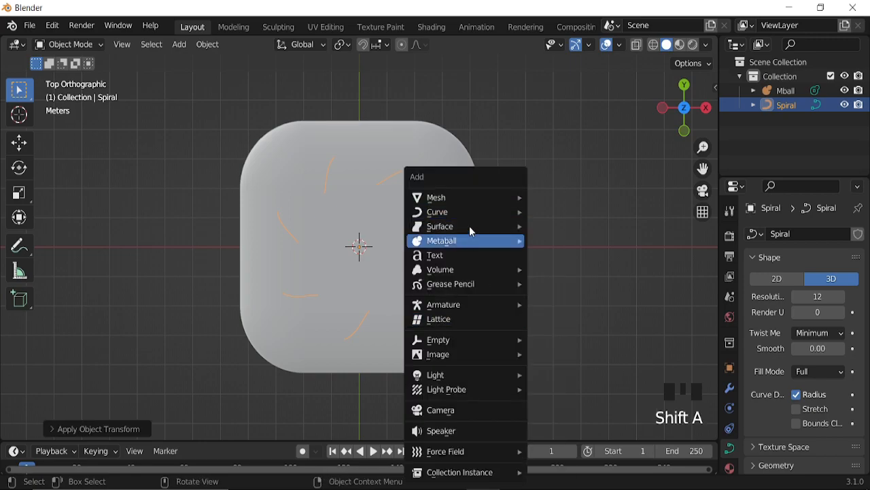
mouse_move(468, 241)
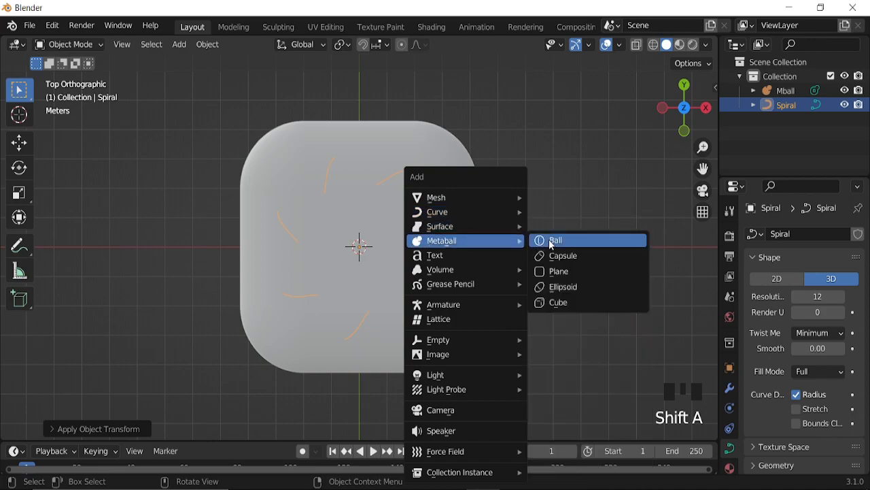
click(552, 240)
Step: Scale the new metaball down uniformly and apply its object transform
key(s)
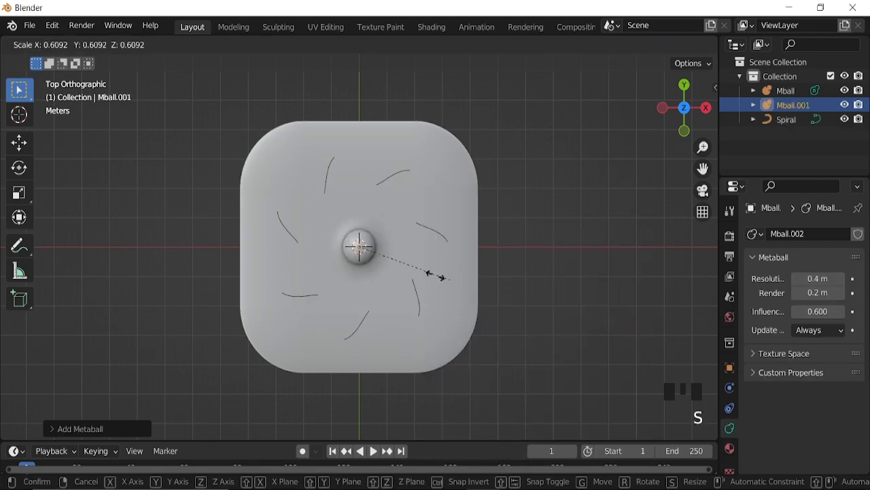
click(475, 278)
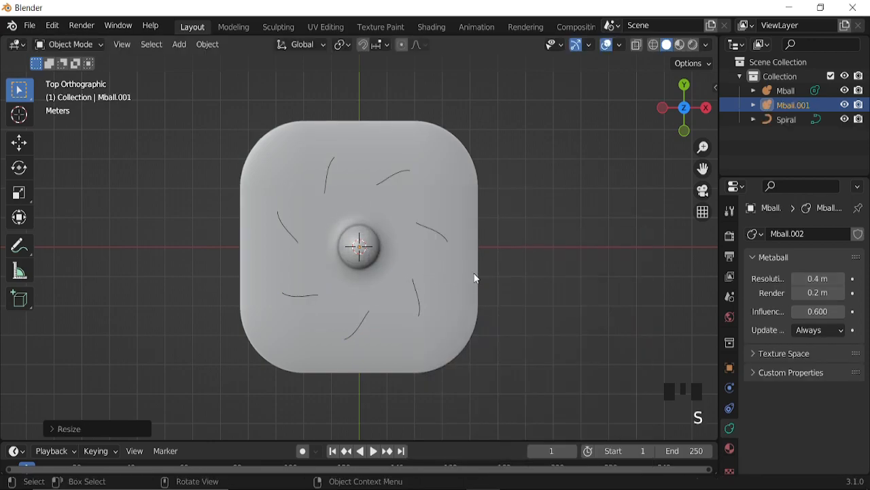
key(ctrl+a)
click(463, 277)
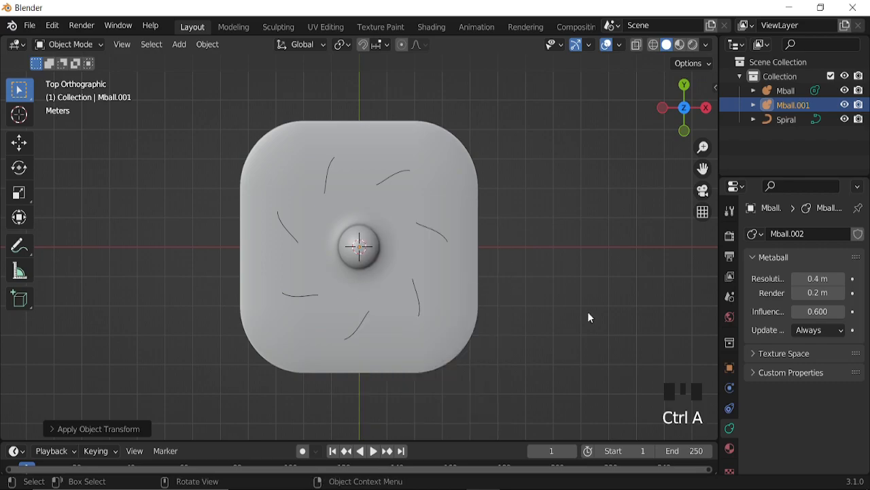
Step: Add a Follow Path constraint targeting Spiral to the small metaball, with X-ray display turned on
click(730, 408)
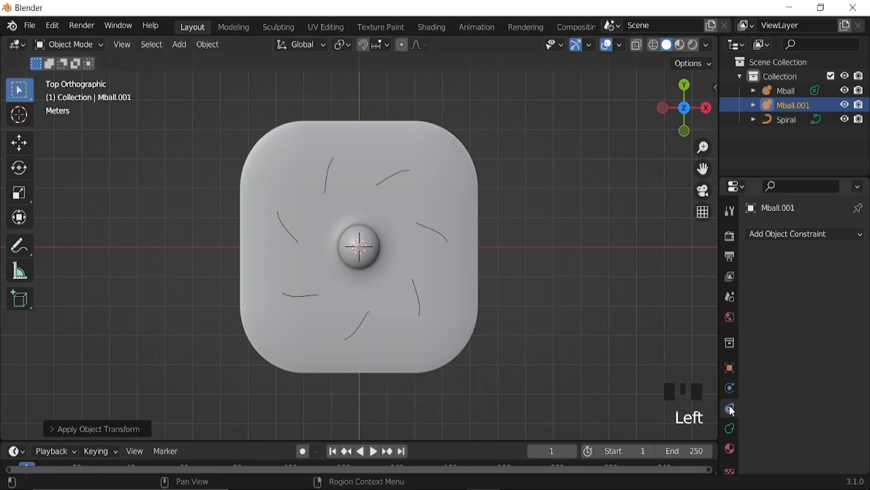
click(811, 232)
click(822, 337)
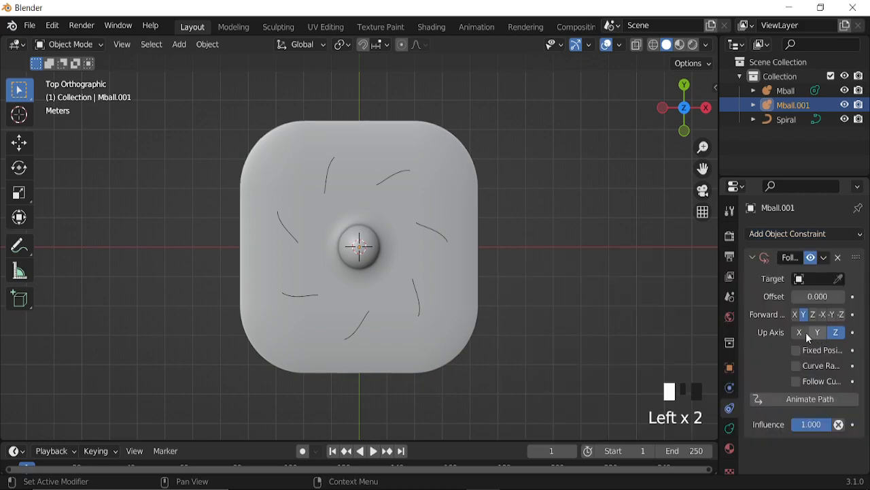
click(636, 44)
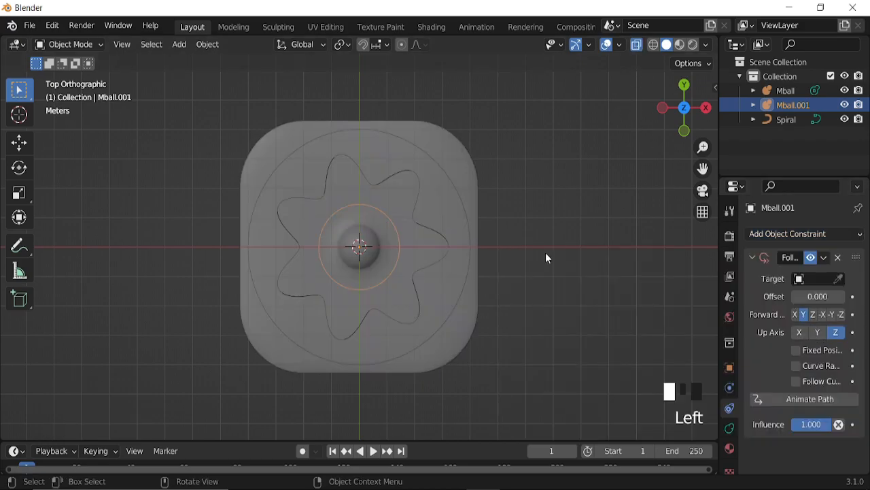
click(814, 279)
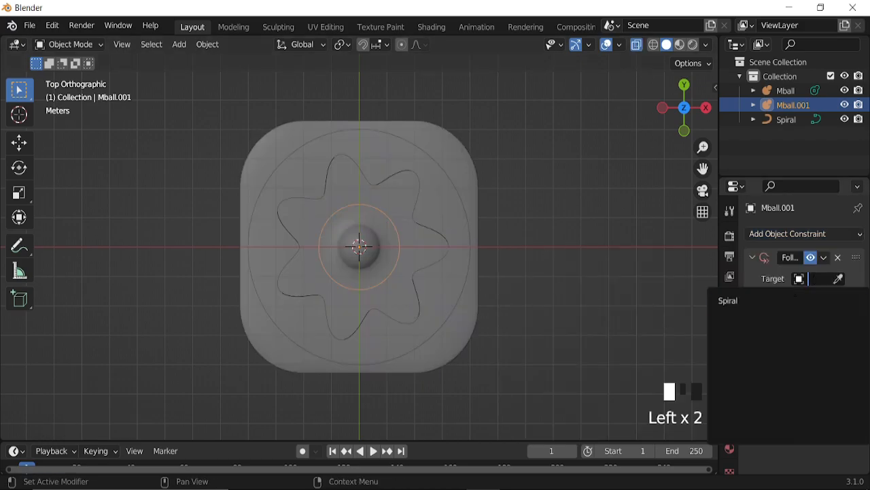
click(773, 301)
drag(817, 296, 607, 297)
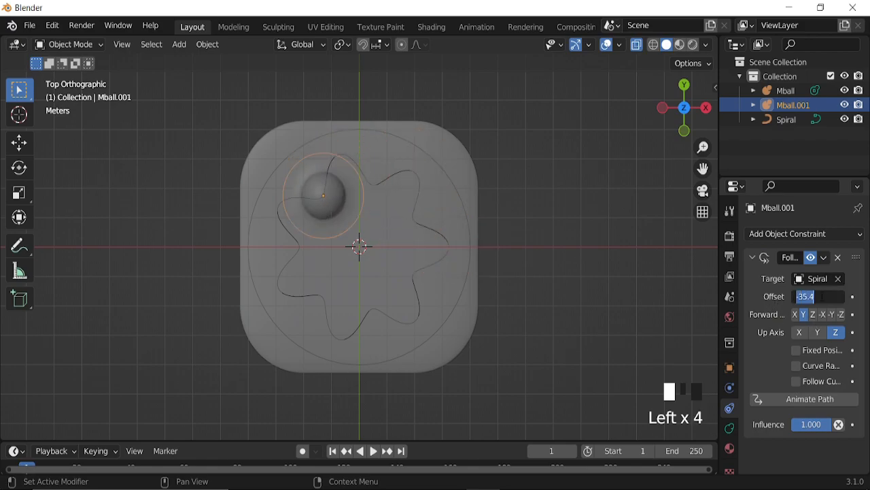
key(Return)
Step: Enlarge the Timeline area below the viewport
drag(486, 441, 485, 348)
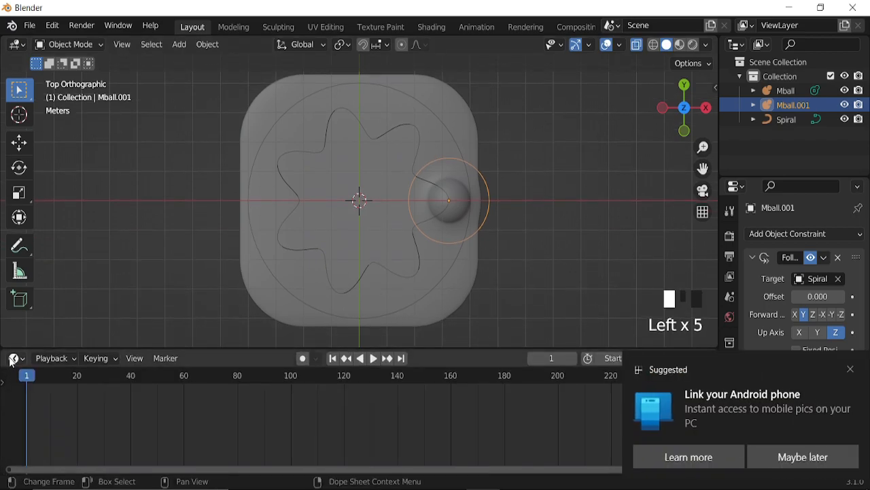
click(841, 371)
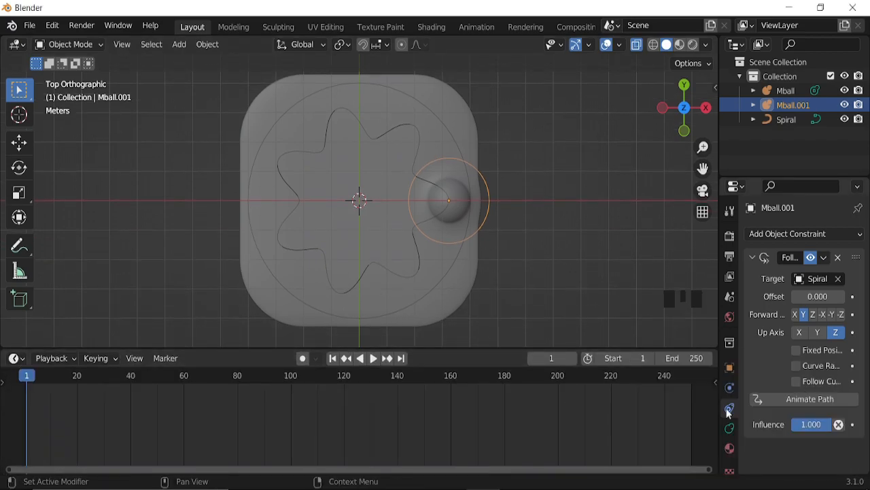
click(15, 357)
click(186, 234)
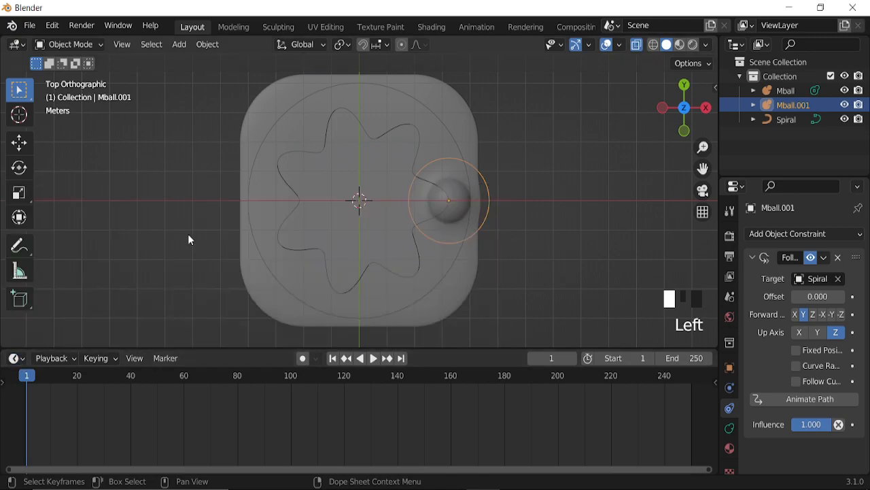
Step: Go to frame 0 and insert a keyframe on the Follow Path offset at 0
double_click(556, 358)
text(0)
key(Return)
drag(493, 350, 494, 334)
click(854, 297)
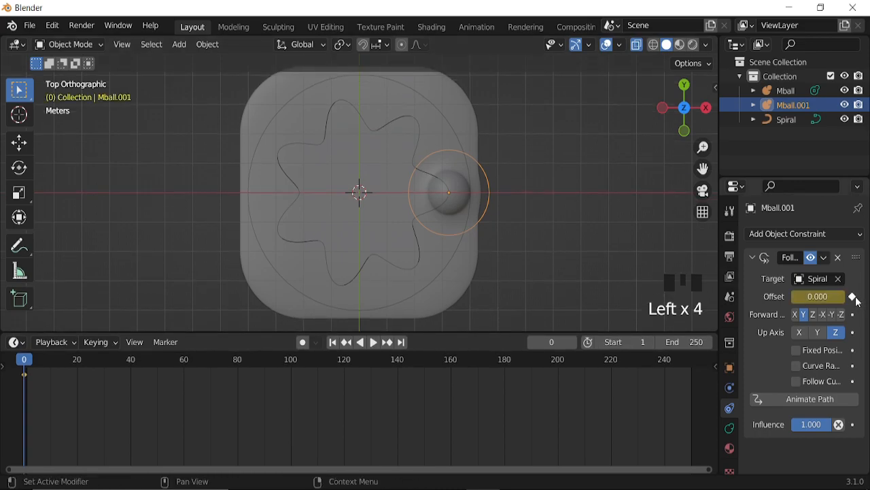
Step: Set the scene's end frame to 240
click(684, 342)
text(240)
key(Return)
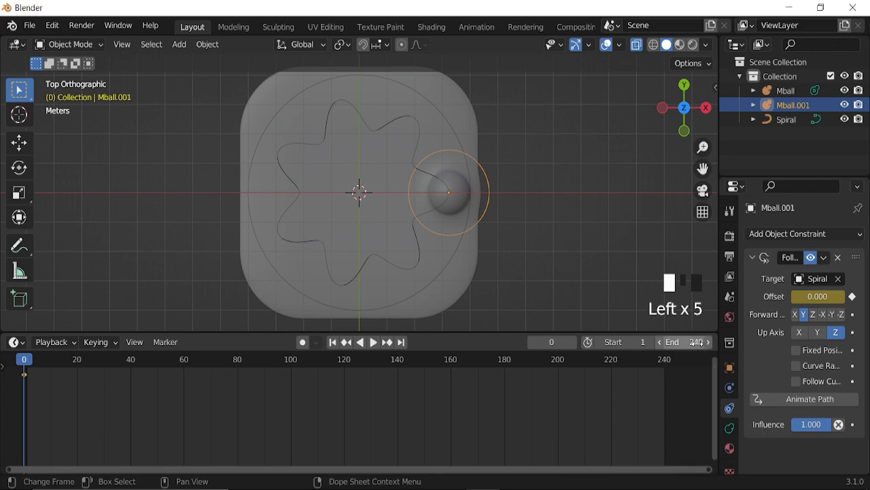
Step: Set the Follow Path offset to about -100.66 at frame 240 and keyframe it
click(402, 342)
shift+drag(824, 297, 660, 297)
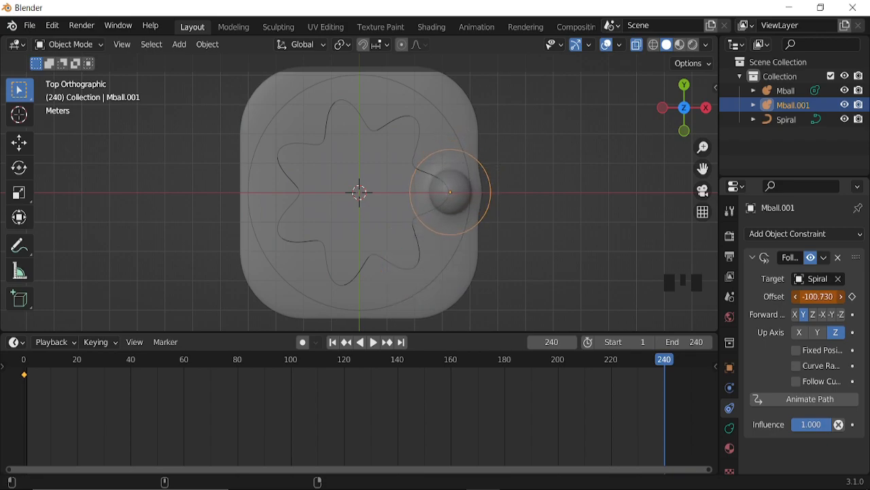
click(853, 297)
Step: Set the offset keyframes' interpolation to Linear and briefly play the animation to check the ball's motion
key(t)
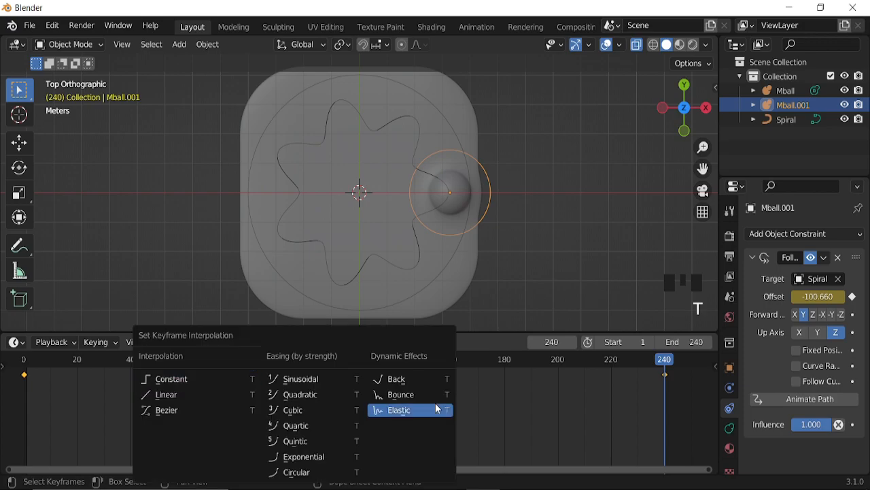
click(201, 394)
key(space)
key(space)
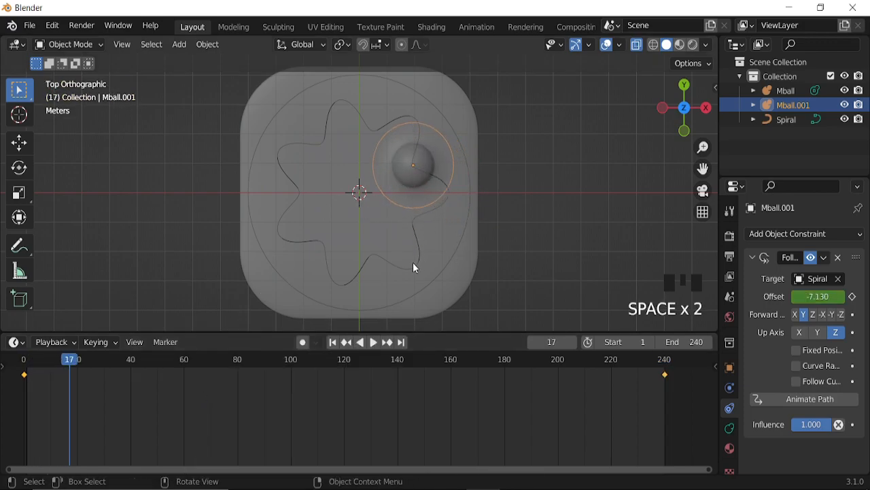
Step: Go to frame 0 and duplicate the small metaball in place
click(333, 344)
click(548, 341)
text(0)
key(Return)
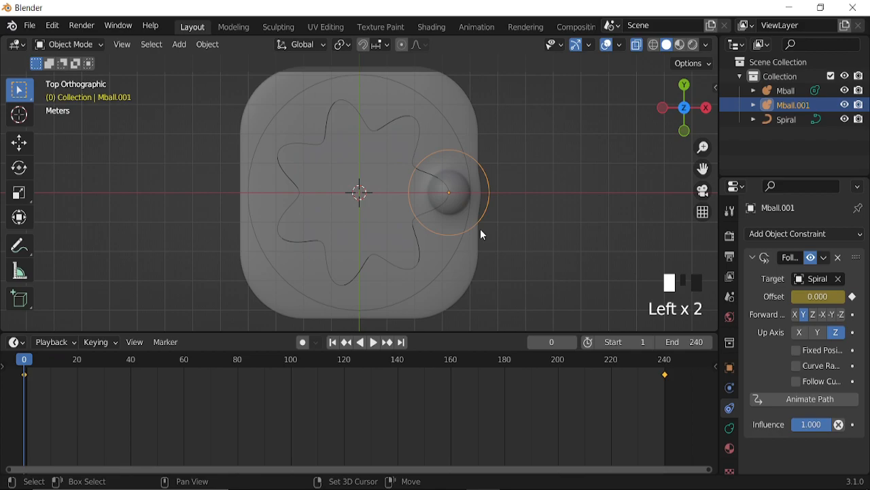
key(shift+d)
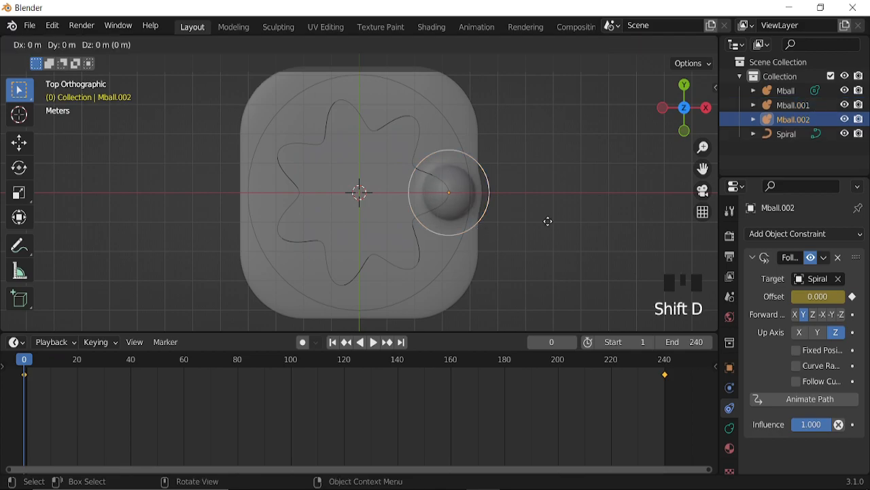
right_click(548, 227)
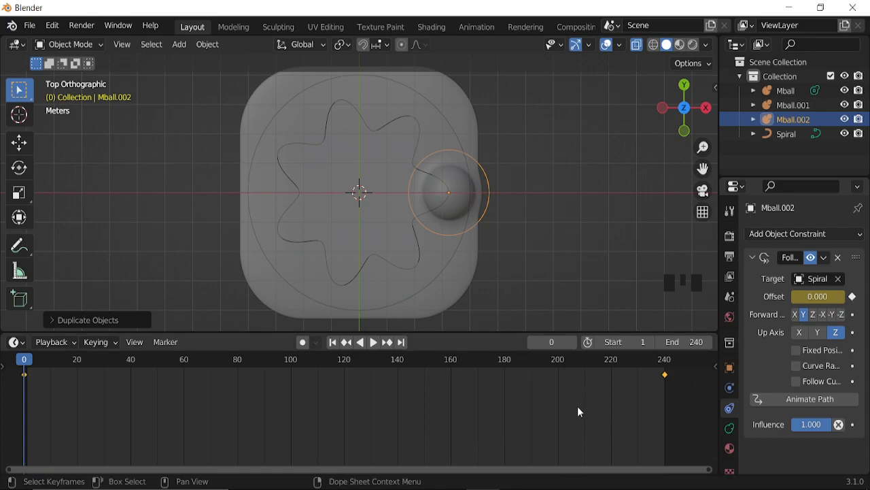
Step: Delete the duplicate ball's offset keyframes and briefly play the animation to check both balls
key(x)
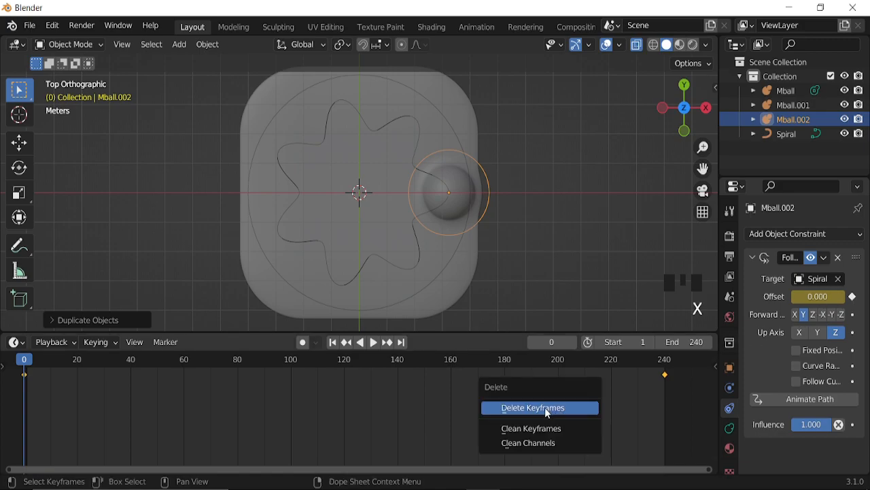
click(545, 407)
key(space)
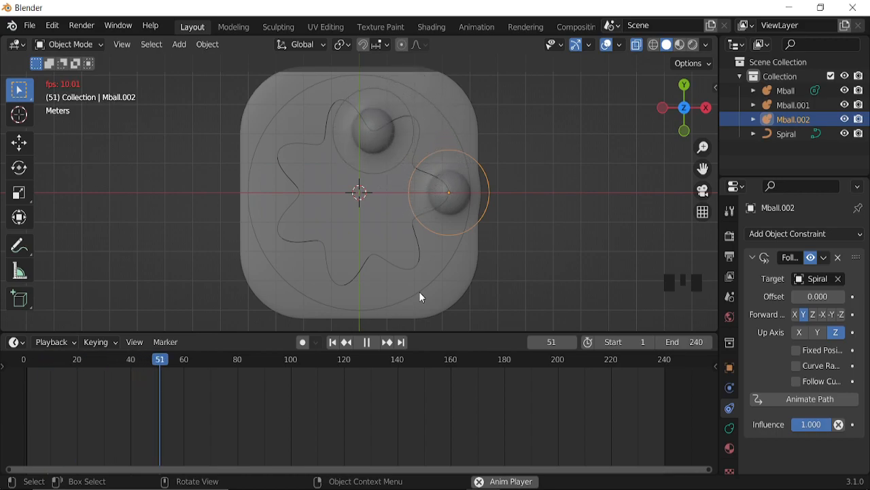
key(space)
Step: Go to frame 60 and keyframe the duplicate ball's Follow Path offset at 0
click(551, 342)
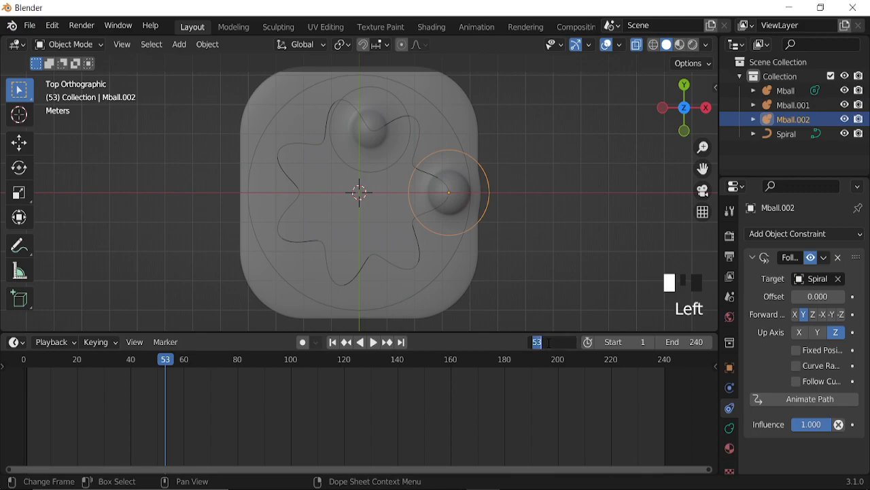
key(Return)
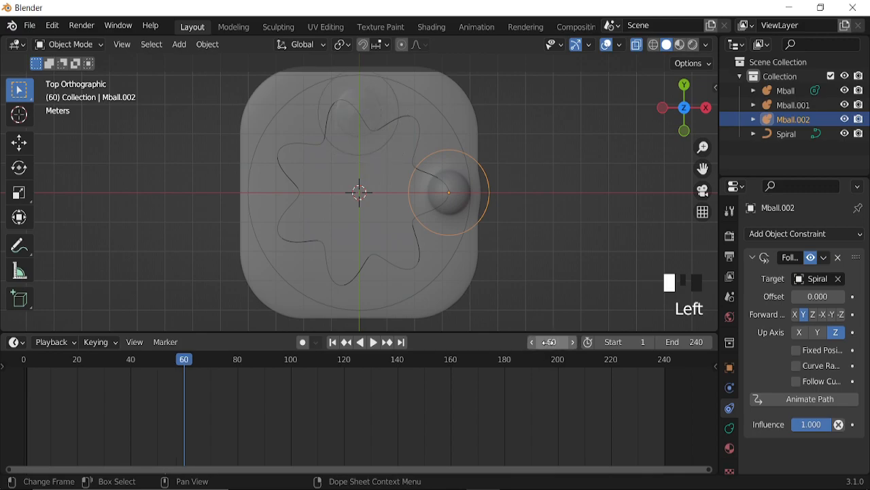
click(854, 297)
Step: Set the duplicate ball's Follow Path offset to -0.09 at the end frame, 240, and keyframe it
click(401, 342)
mouse_move(817, 297)
mouse_down()
mouse_move(770, 296)
mouse_move(816, 297)
mouse_up()
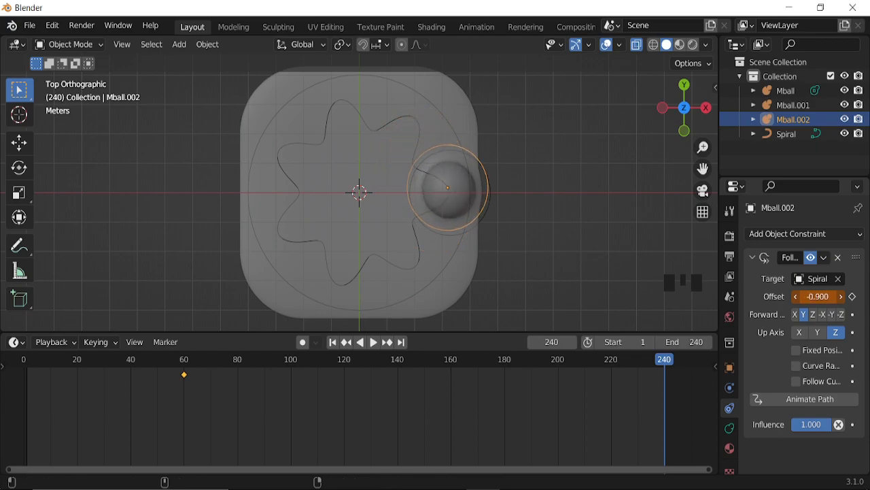
click(852, 297)
Step: Set the duplicate ball's offset keyframes to Linear interpolation and play the animation to check its motion
key(t)
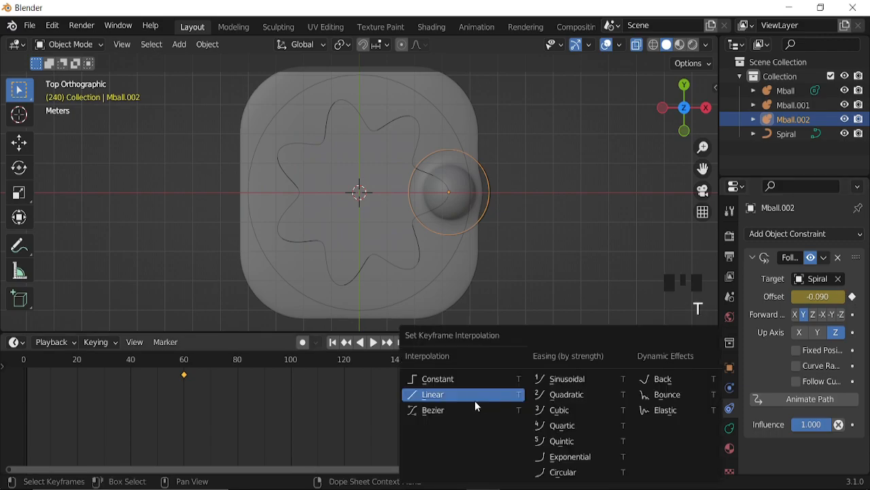
click(429, 394)
key(space)
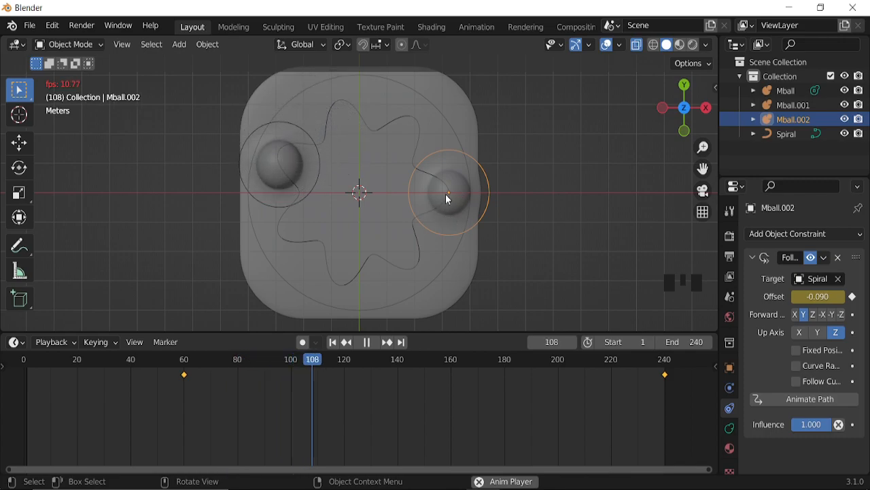
scroll(469, 251, up, 2)
key(space)
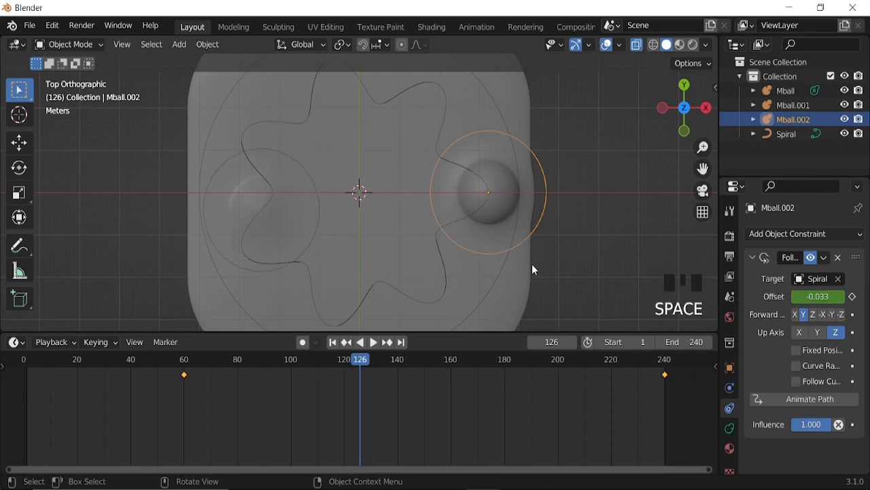
Step: Delete the duplicate ball's offset keyframe at frame 240, keeping the one at frame 60
click(404, 344)
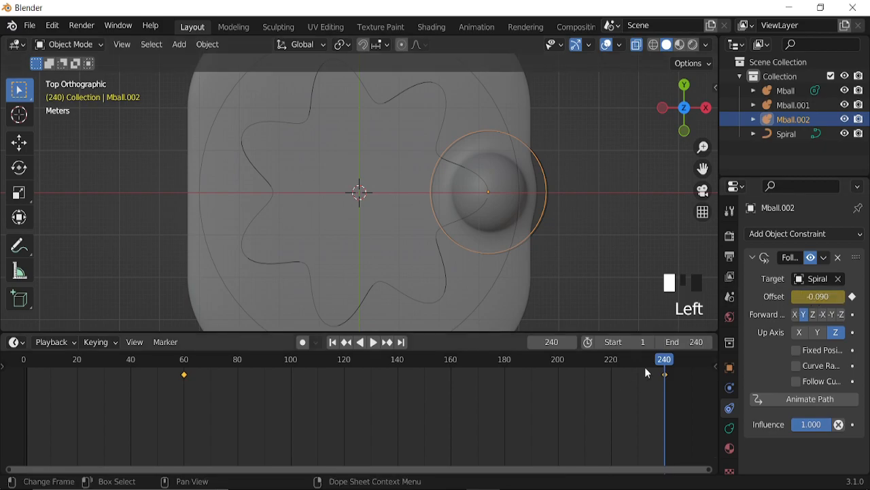
key(shift+ctrl+space)
click(184, 361)
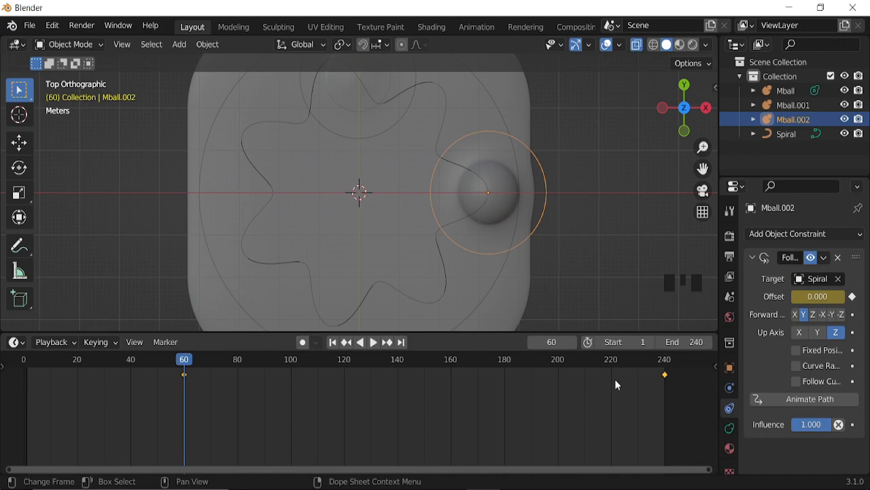
key(x)
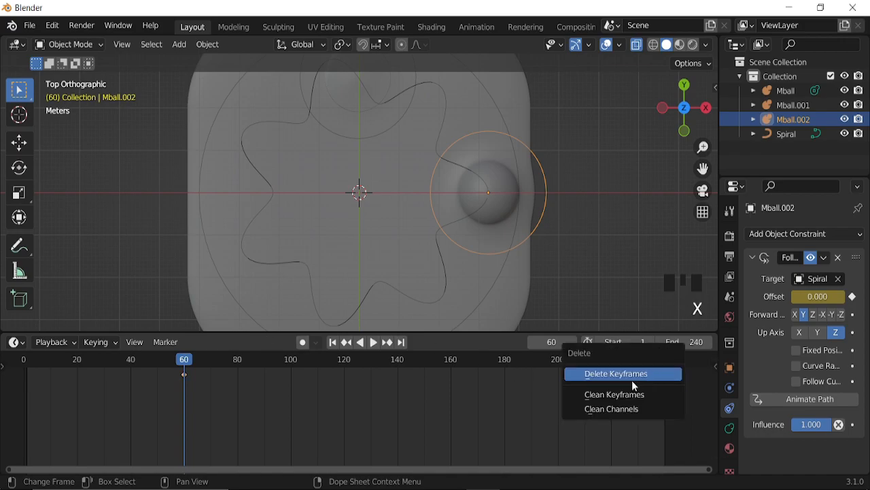
Step: Set the duplicate ball's Follow Path offset to about -100.8 at frame 240 and keyframe it
click(402, 342)
drag(823, 297, 714, 297)
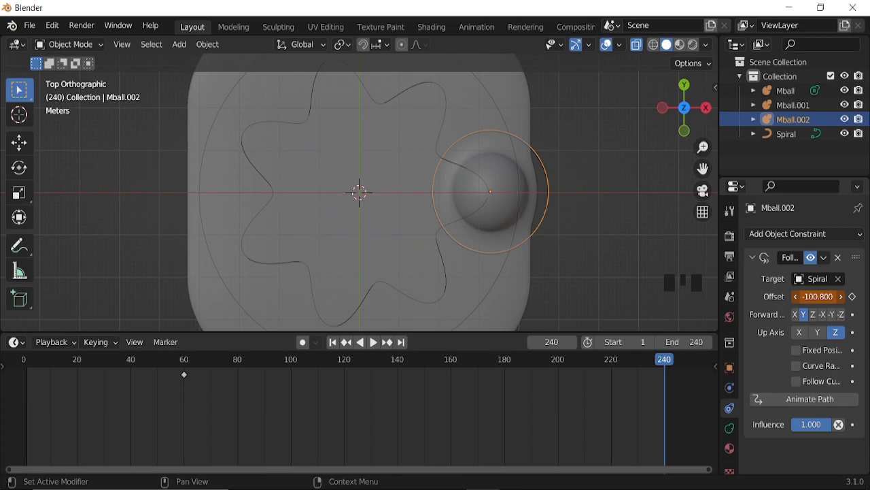
click(854, 297)
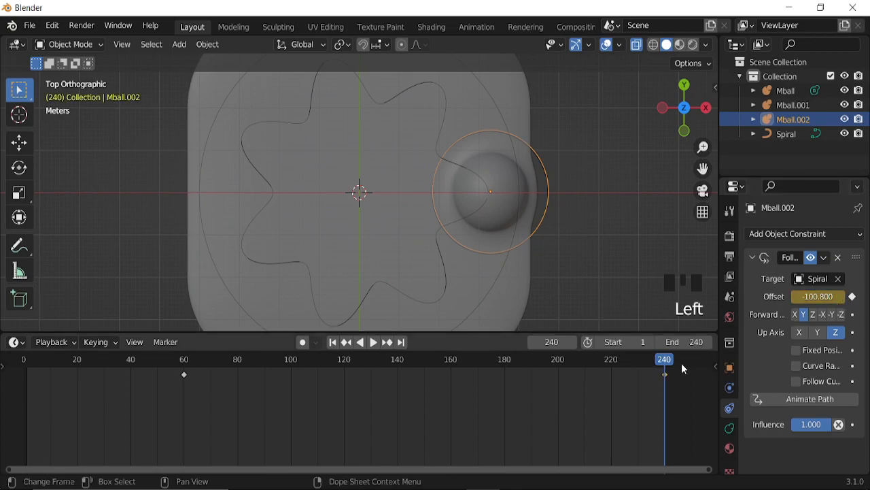
Step: Play the animation to check how the two balls travel along the spiral
key(shift+ctrl+space)
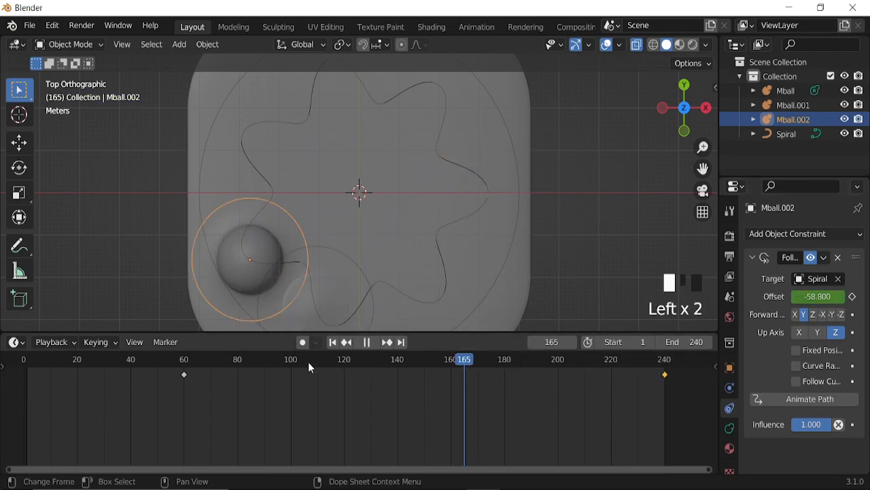
key(space)
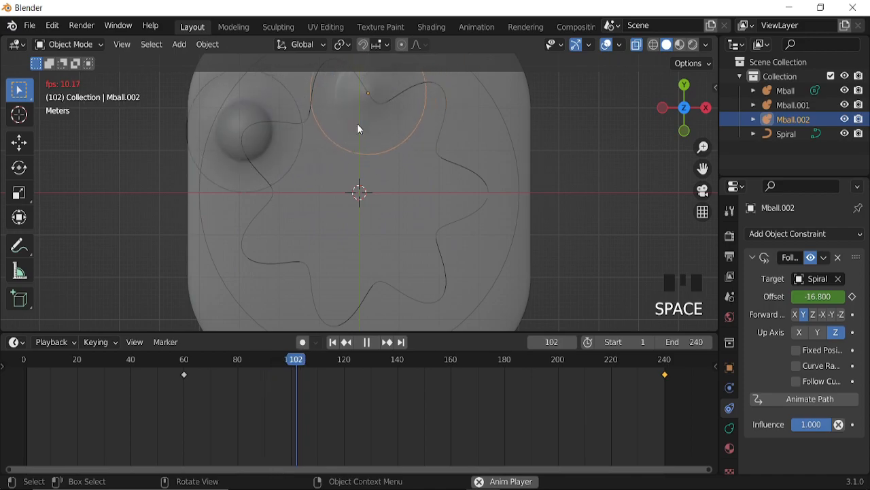
key(space)
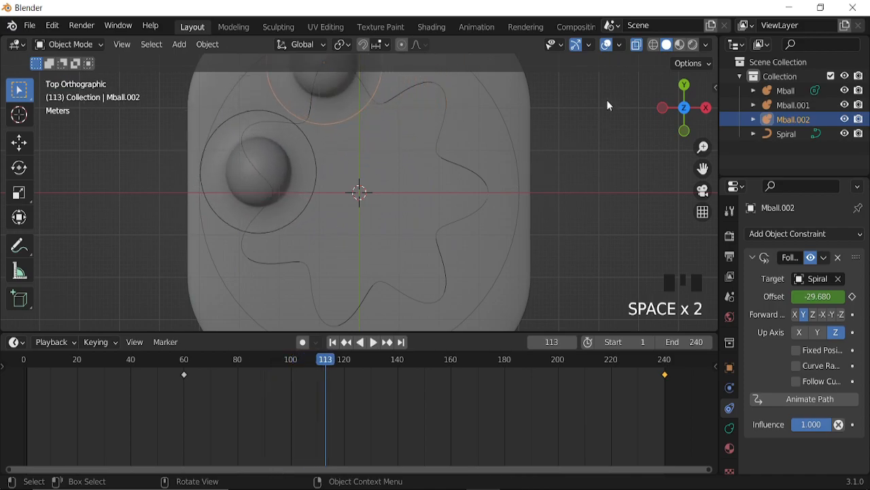
Step: Turn off X-ray display, then add a camera and align it to the current top view
click(635, 47)
scroll(391, 221, down, 4)
key(shift+a)
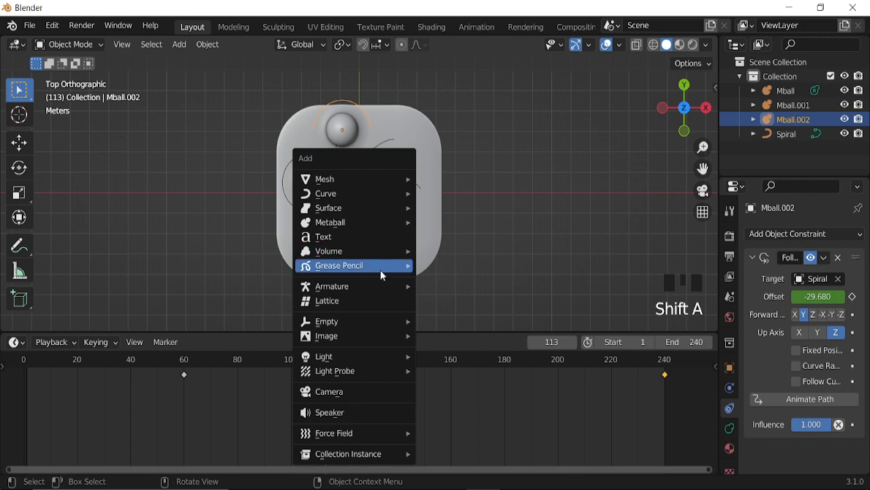
click(373, 392)
key(ctrl+alt+KP_0)
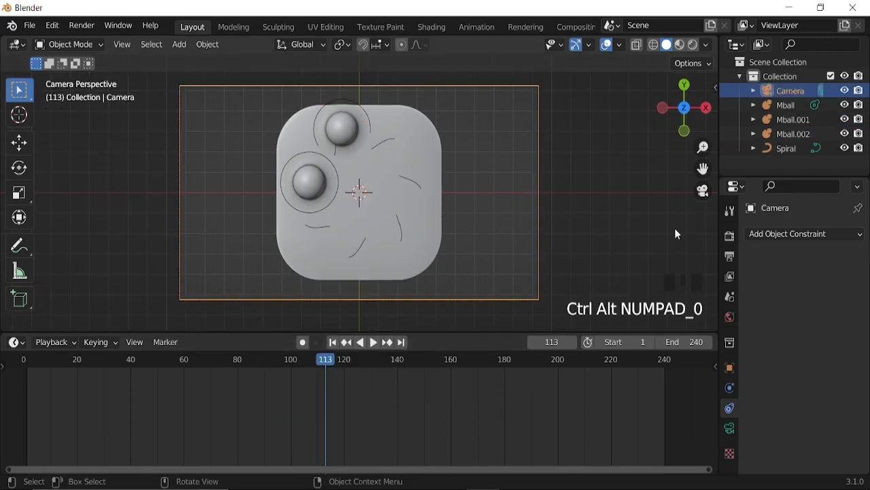
Step: Set the render resolution to 1200 by 1200 px
click(729, 258)
click(831, 253)
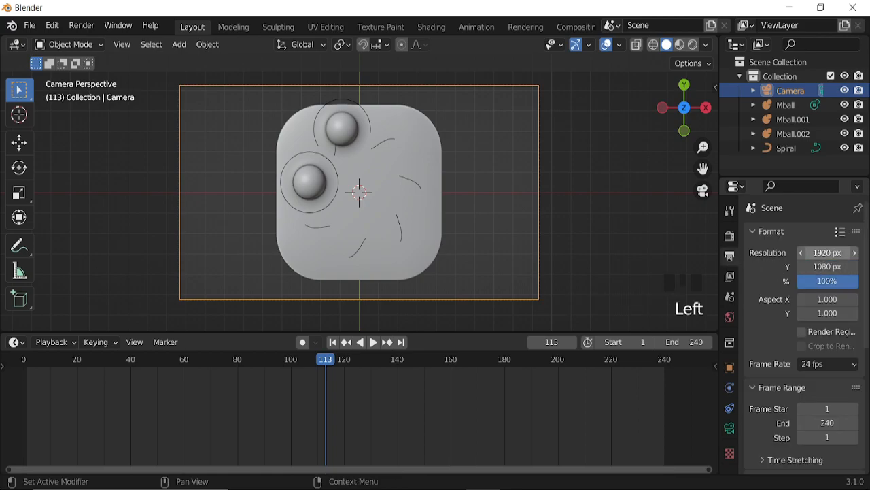
text(1280)
key(Return)
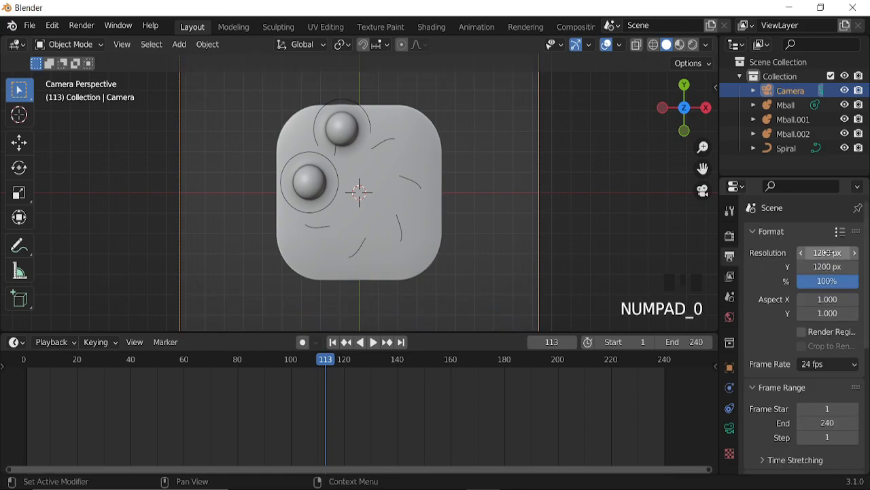
Step: Set the camera's focal length to 98 mm so the slab fills the frame
click(730, 429)
drag(826, 302, 867, 302)
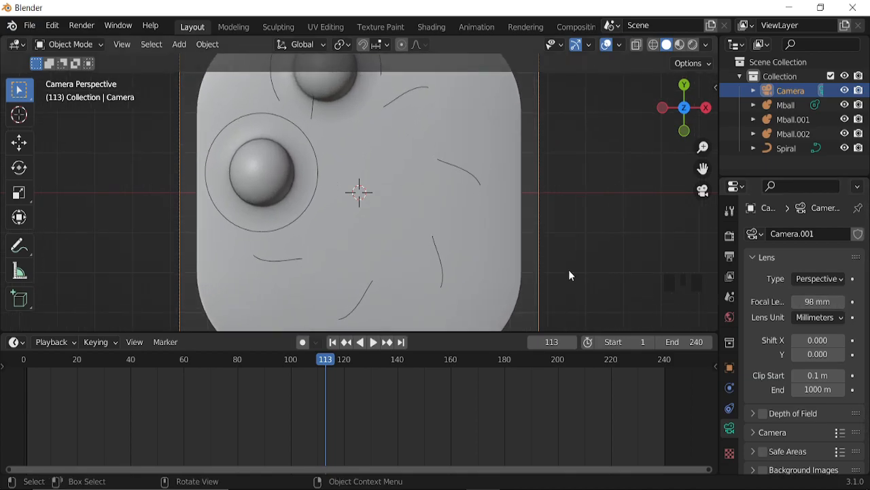
scroll(525, 254, down, 3)
Step: Add a plane under the slab and scale it to extend slightly beyond the camera frame
key(shift+a)
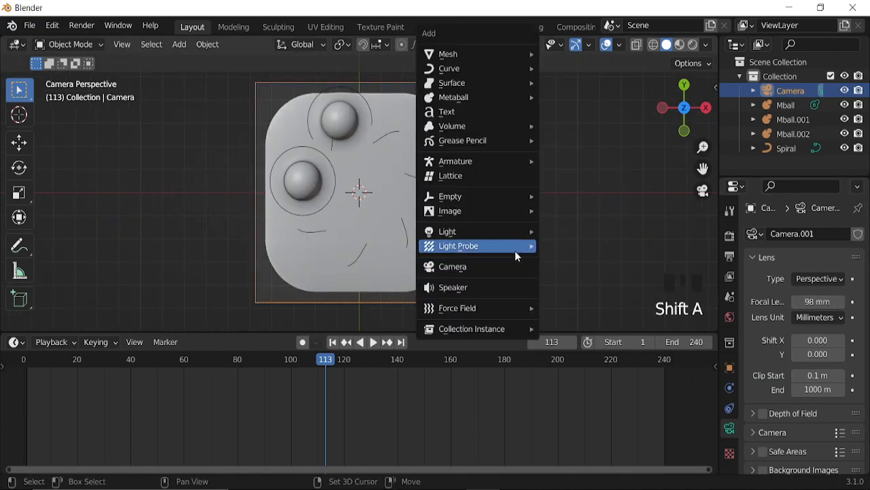
mouse_move(489, 55)
click(575, 56)
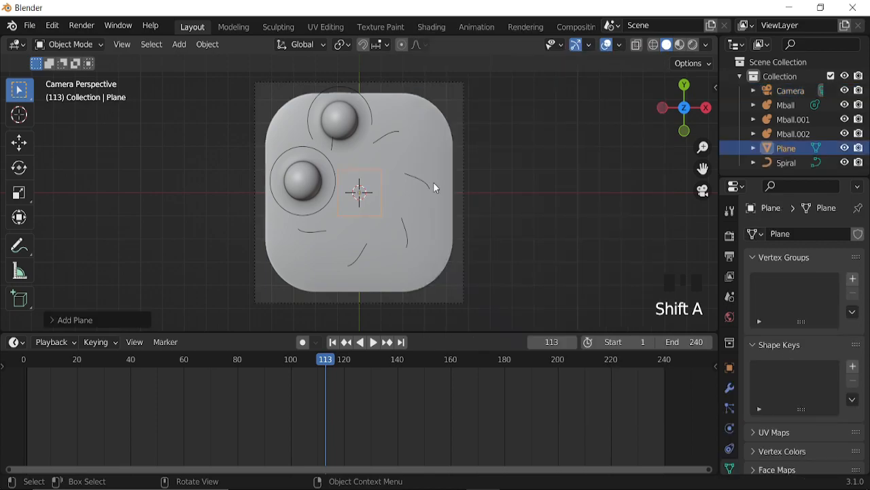
key(s)
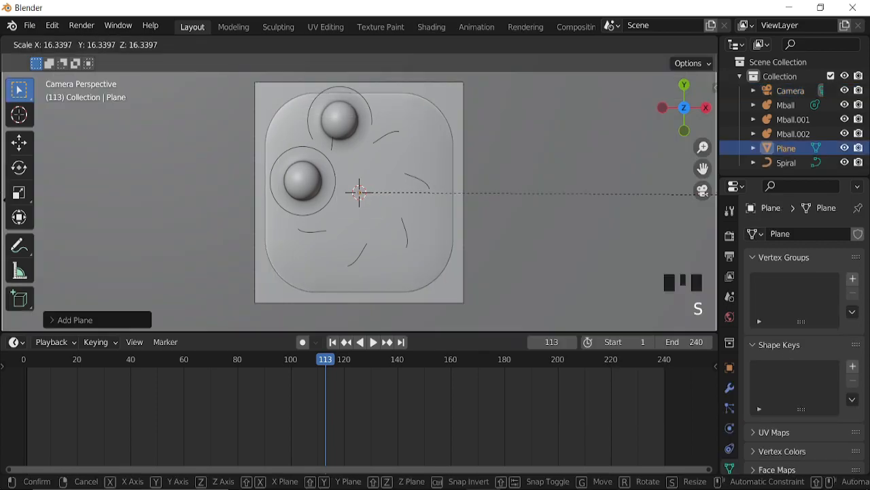
click(475, 239)
key(s)
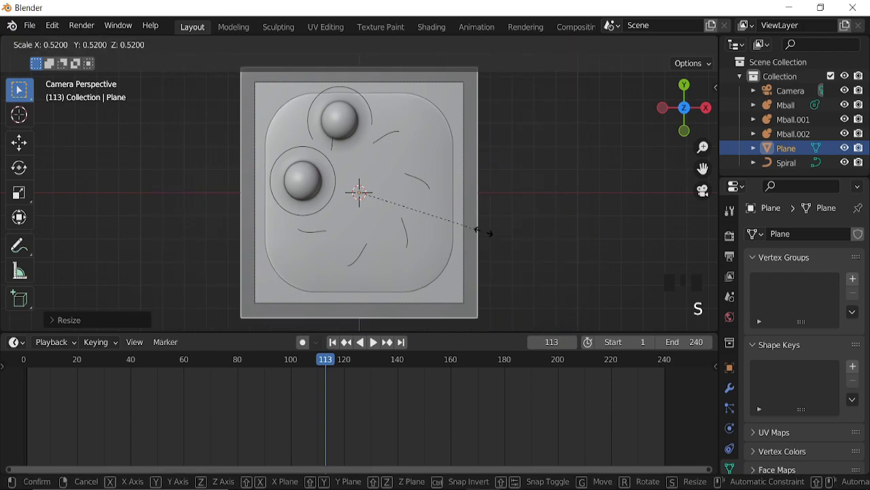
click(476, 230)
Step: Set the world color to an Environment Texture using cyclorama_hard_light_4k.hdr from the Downloads folder
click(730, 317)
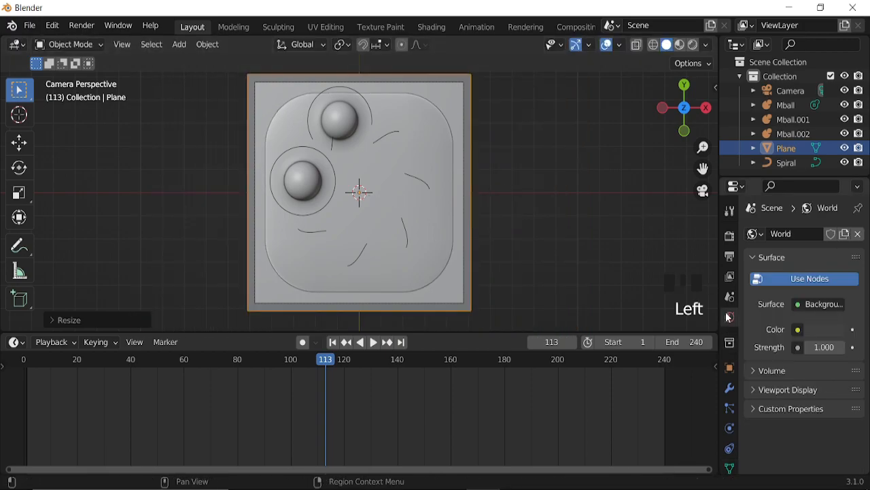
click(798, 329)
click(514, 174)
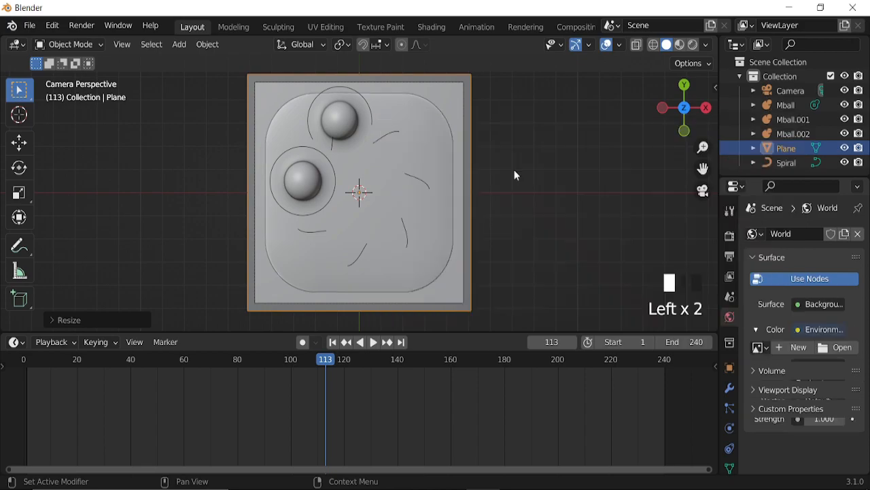
click(831, 345)
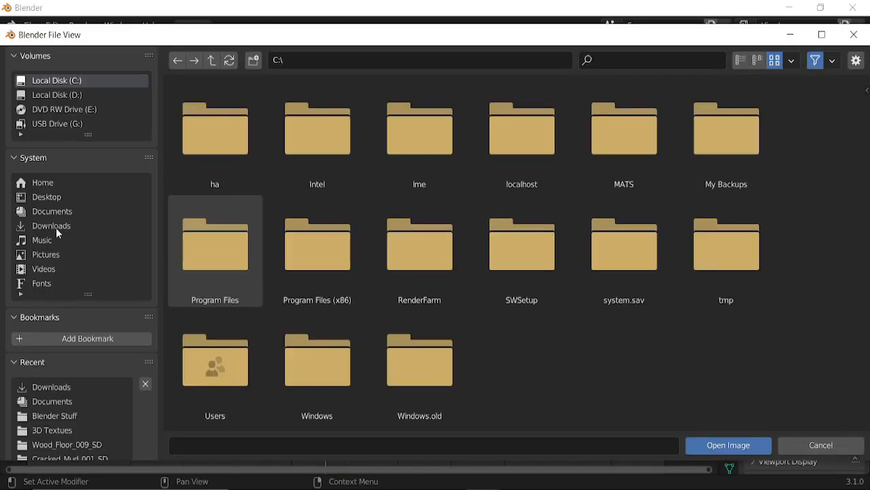
click(51, 226)
click(615, 63)
text(cyc)
click(205, 175)
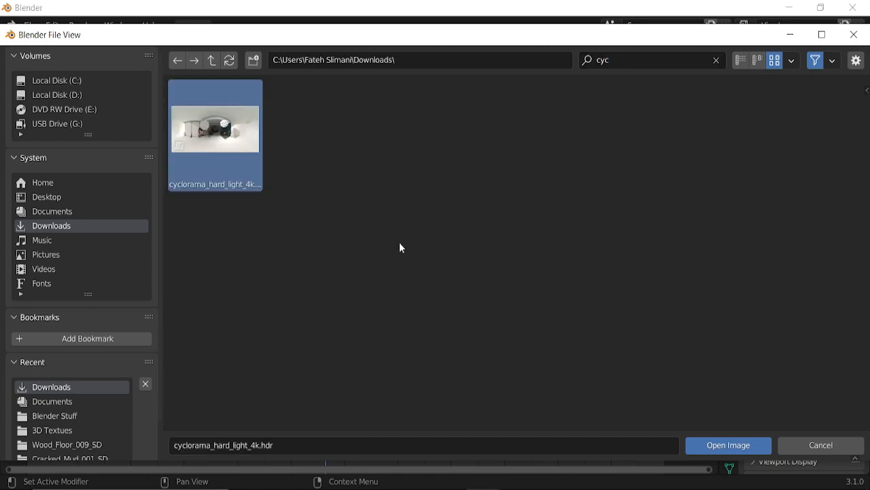
click(729, 445)
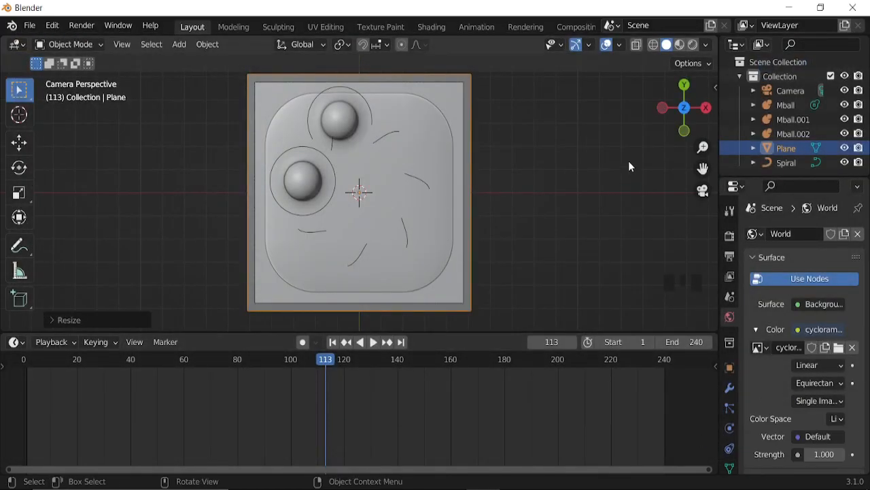
Step: Show the viewport in rendered shading and set the camera's passepartout opacity to 1.000
click(693, 45)
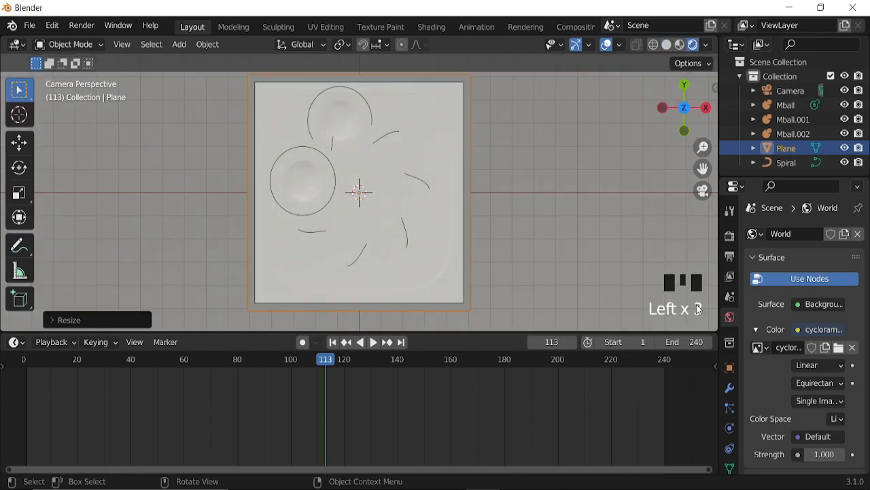
click(785, 92)
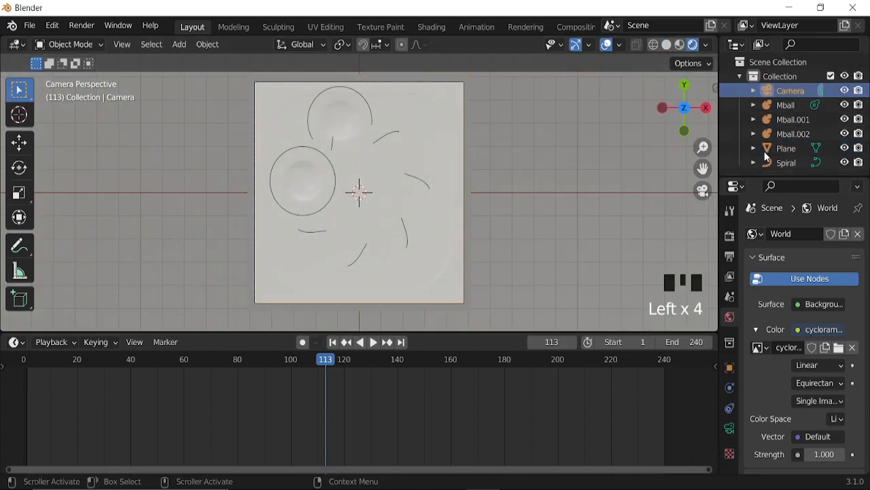
click(729, 428)
scroll(758, 407, down, 8)
click(750, 445)
scroll(773, 420, down, 1)
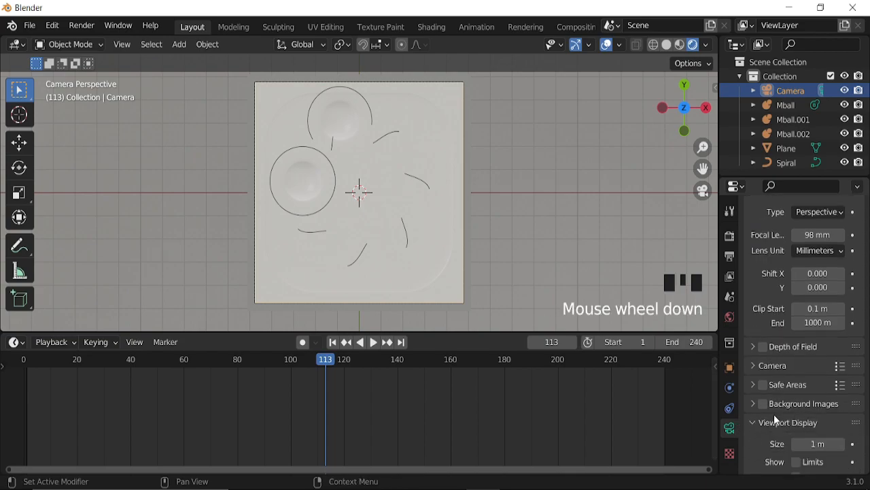
scroll(775, 416, down, 5)
click(796, 423)
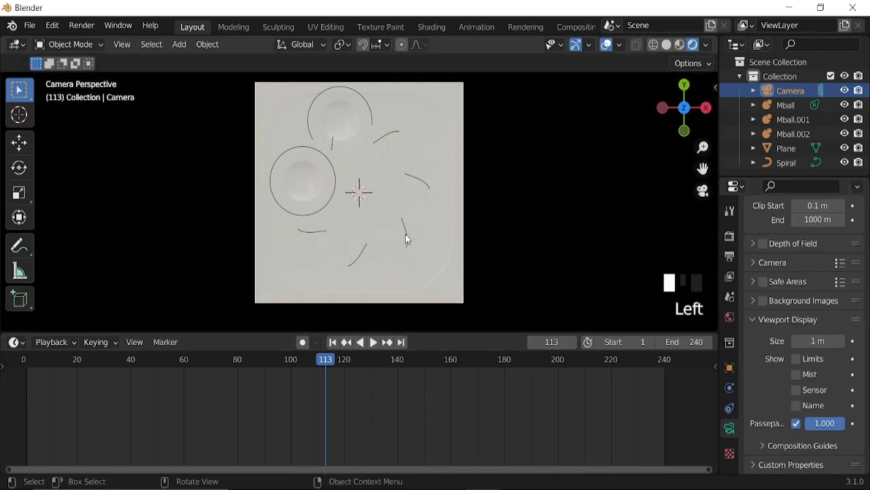
click(607, 44)
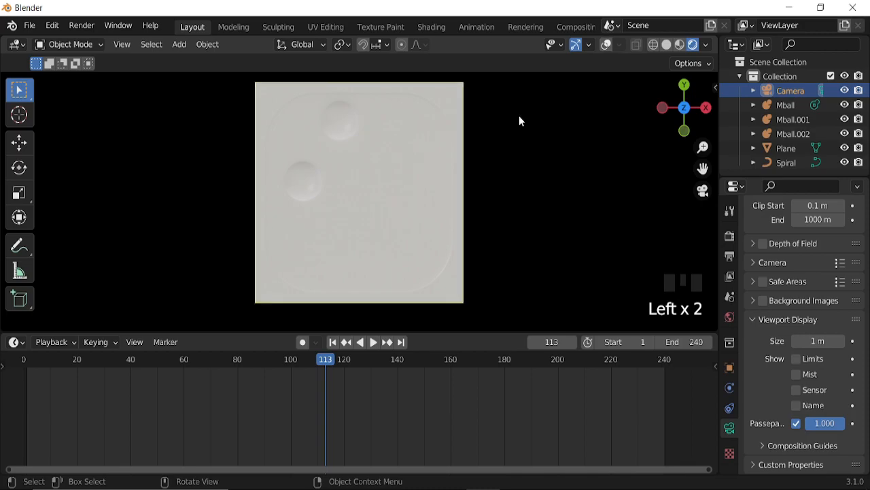
click(606, 44)
Step: Replace the timeline with a taller Shader Editor and create a new material for the slab metaball
click(378, 201)
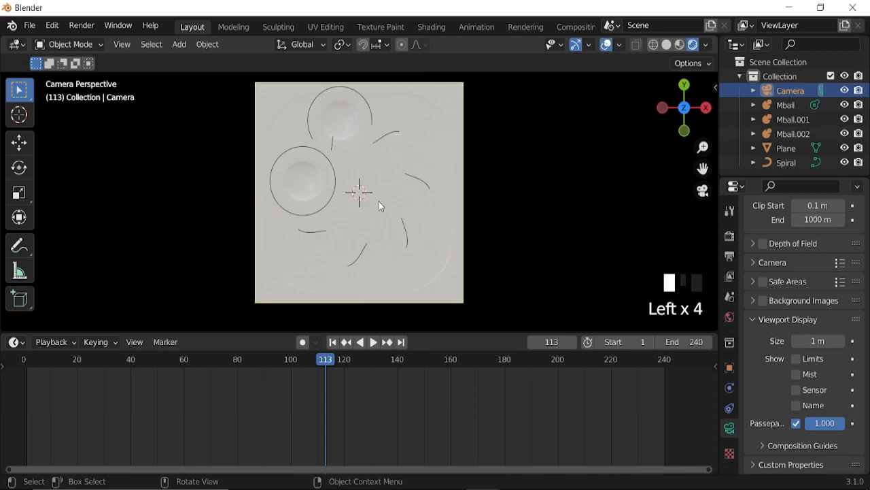
drag(17, 341, 118, 300)
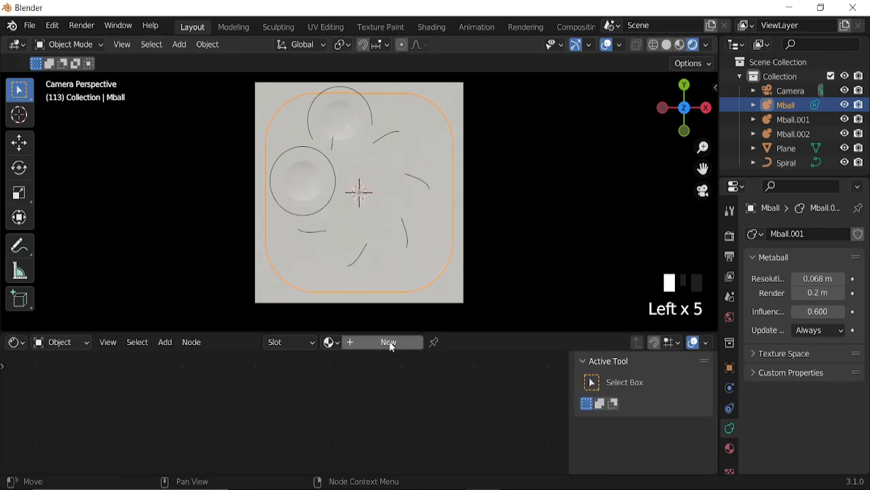
key(n)
drag(520, 331, 529, 253)
scroll(360, 428, up, 15)
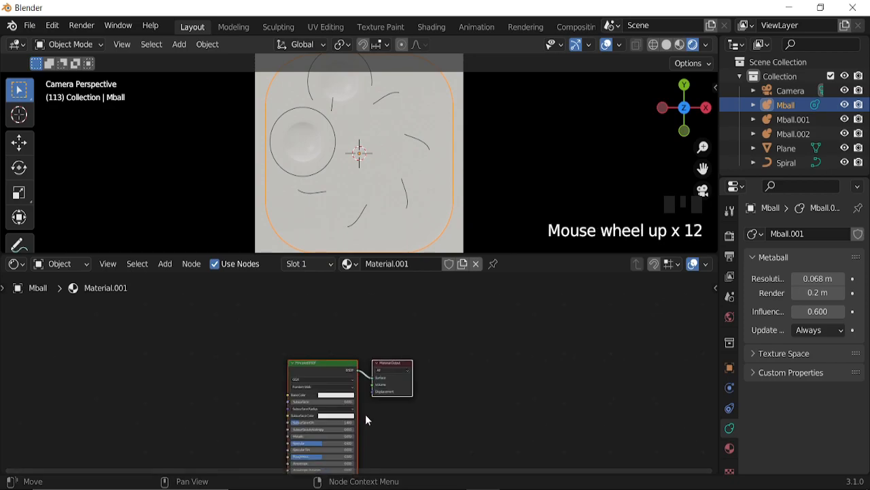
middle_drag(377, 426, 393, 363)
Step: Add a Wave Texture node to the slab material and preview its color output on the surface
key(shift+a)
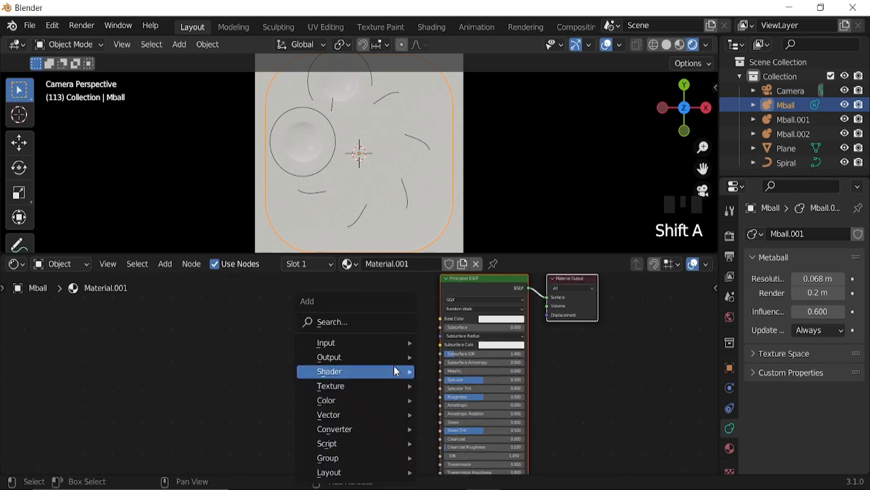
click(355, 319)
text(wav)
key(Down)
key(Return)
click(174, 325)
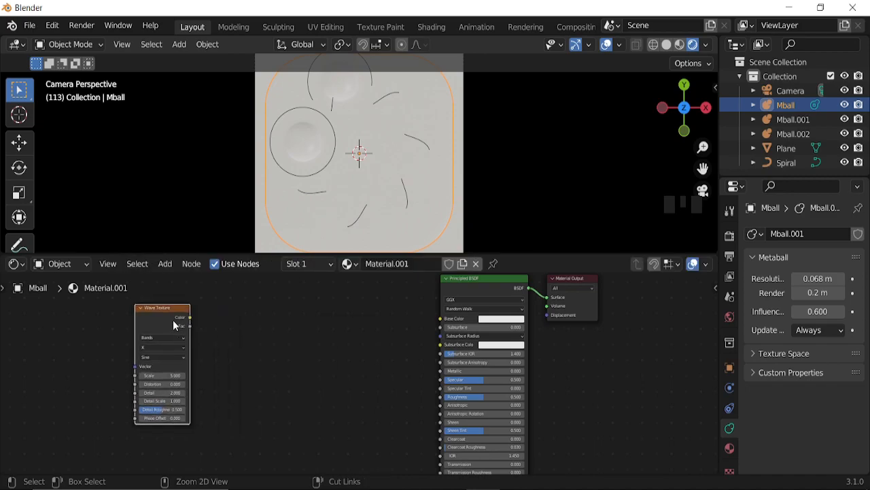
ctrl+shift+click(175, 319)
Step: Set the Wave Texture's bands direction to Z
middle_drag(253, 345, 388, 366)
scroll(385, 366, up, 4)
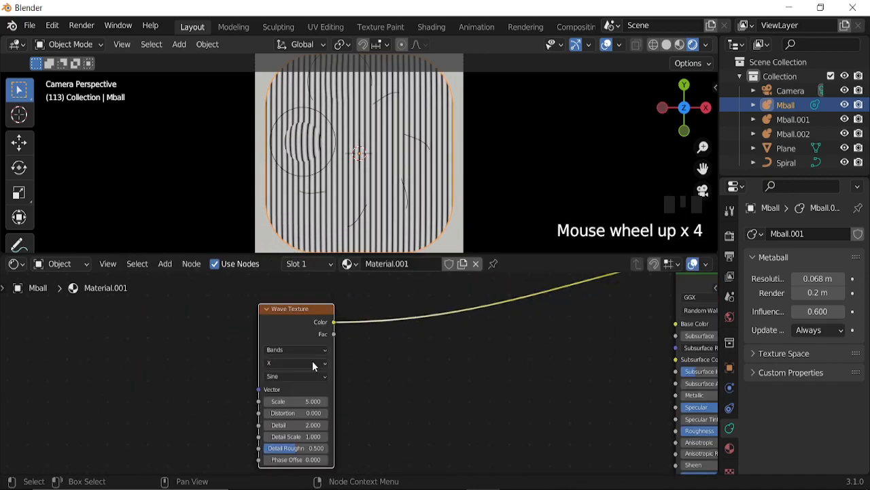
click(308, 362)
click(301, 393)
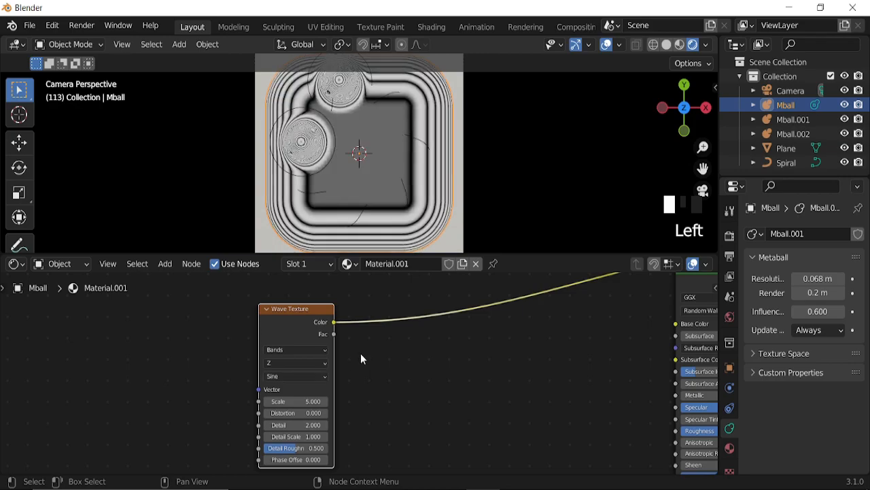
Step: Insert a ColorRamp on the Wave Texture's color output and move its black stop to position 0.189
middle_drag(399, 388, 316, 386)
key(shift+a)
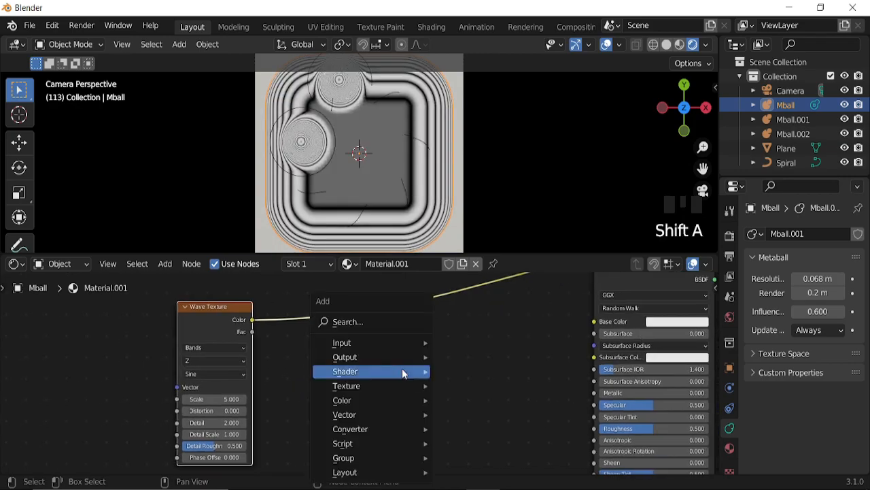
click(374, 321)
text(co)
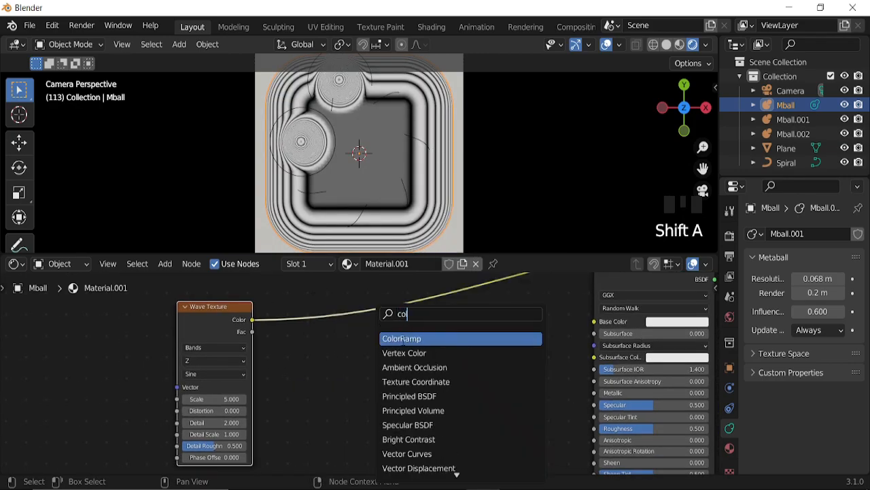
key(Return)
click(388, 314)
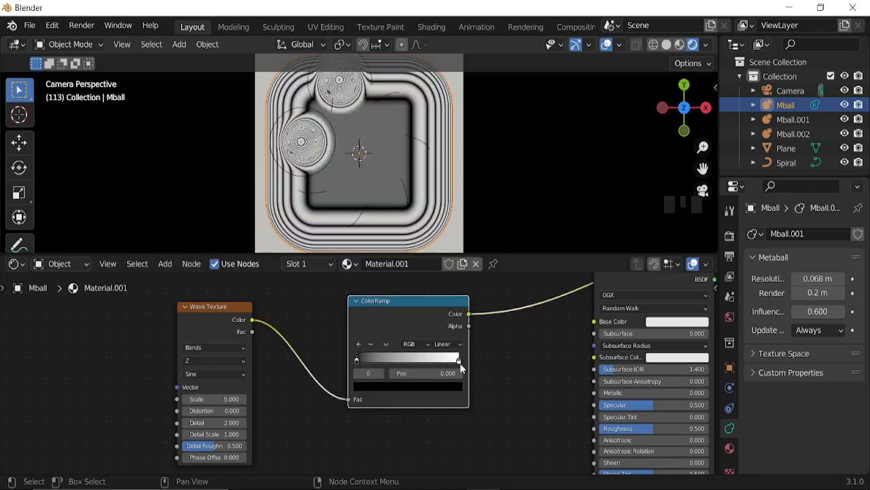
drag(357, 360, 377, 363)
Step: Route the Principled BSDF back to the material output and connect the ColorRamp color to its Base Color
scroll(377, 363, down, 3)
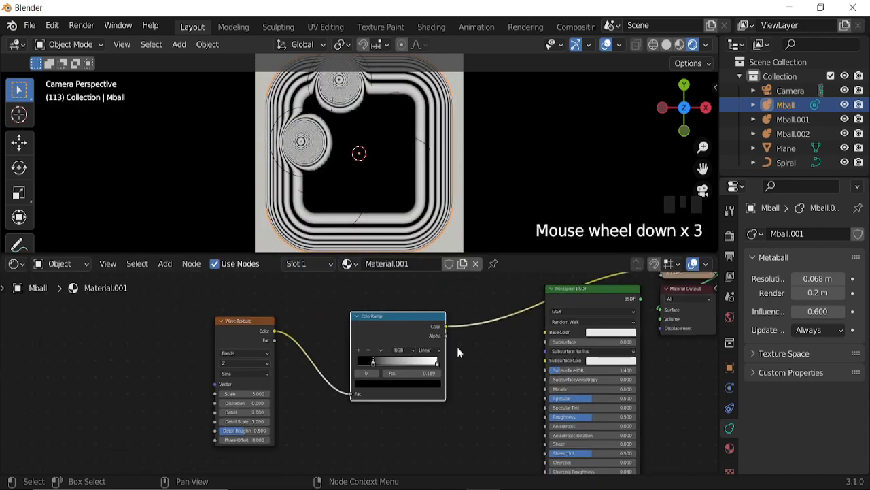
ctrl+shift+click(575, 309)
drag(545, 331, 480, 329)
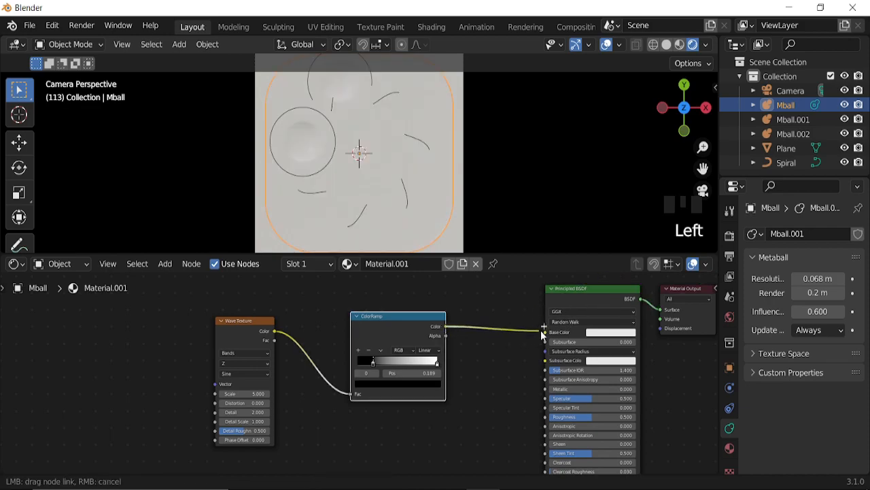
drag(540, 340, 541, 336)
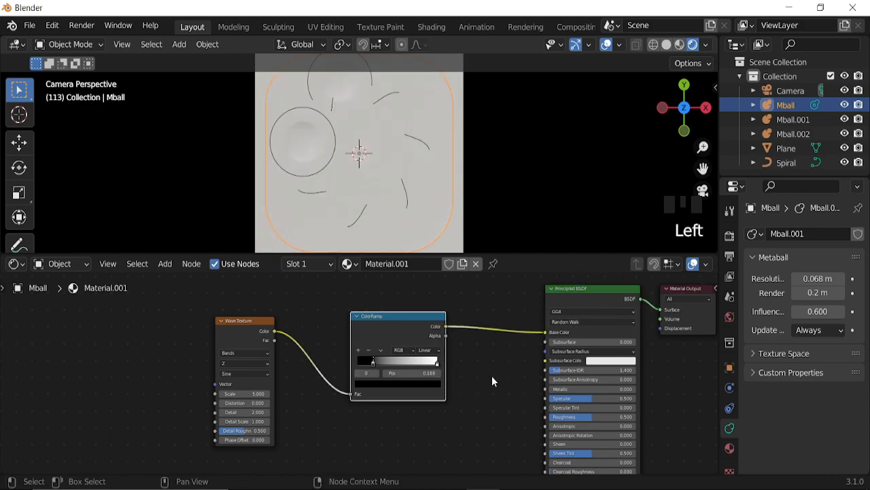
Step: Set the Principled BSDF's roughness to 0 and its transmission to 1.000
middle_drag(515, 378, 474, 379)
scroll(476, 385, up, 5)
drag(549, 391, 504, 391)
middle_drag(633, 429, 544, 318)
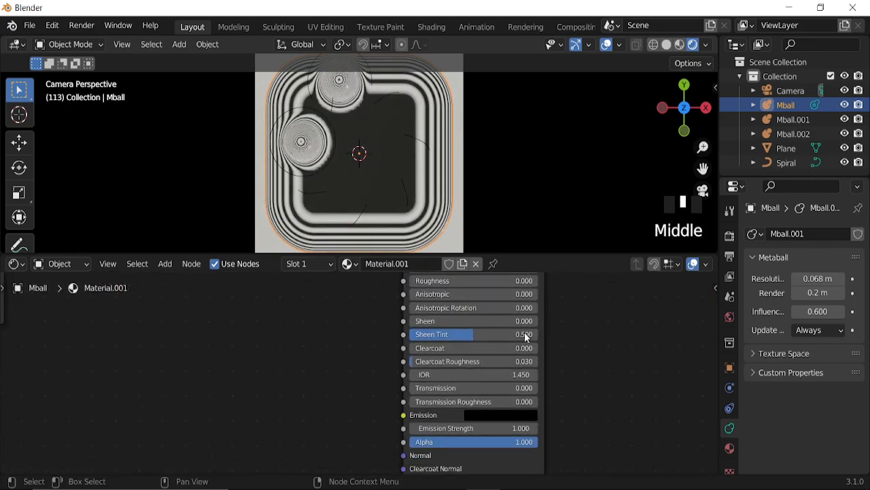
drag(432, 388, 455, 389)
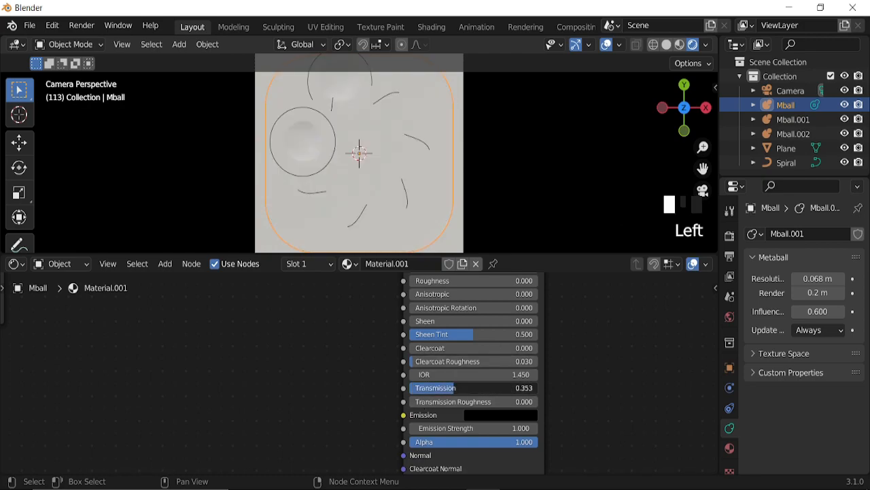
drag(455, 388, 538, 388)
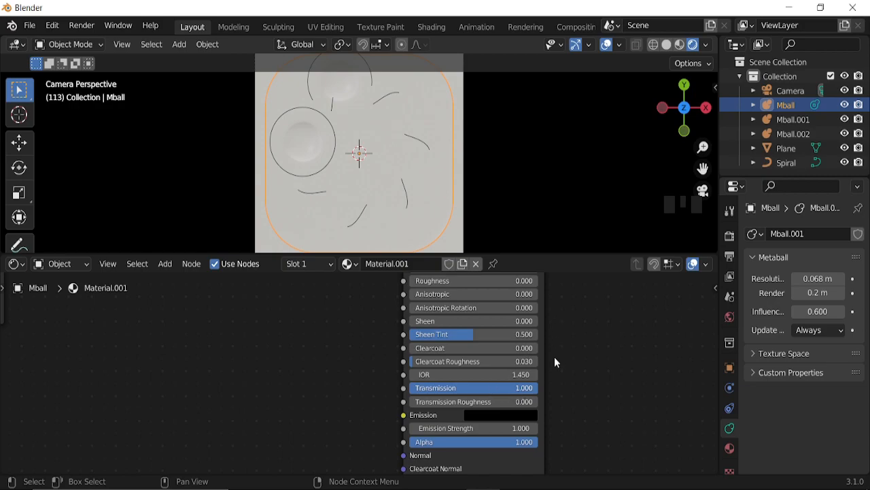
middle_click(575, 316)
middle_drag(575, 317, 600, 413)
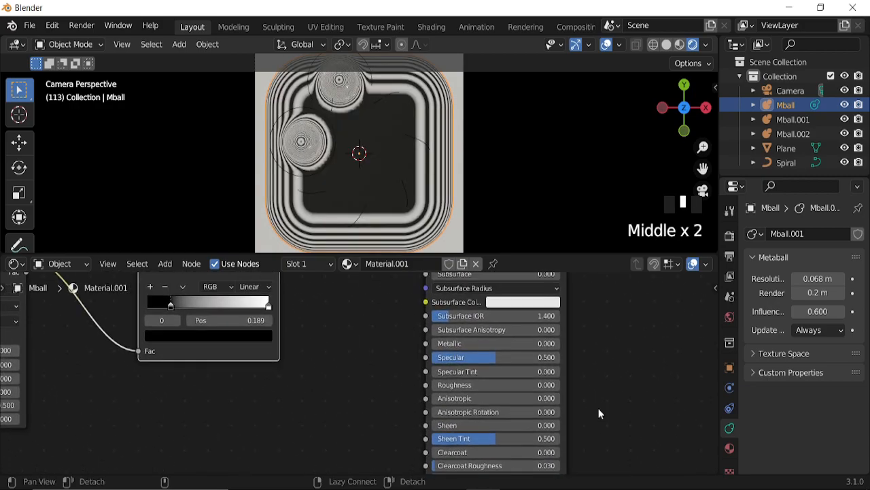
Step: Hide the viewport overlays and set the output frame rate to 30 fps
click(605, 46)
click(730, 235)
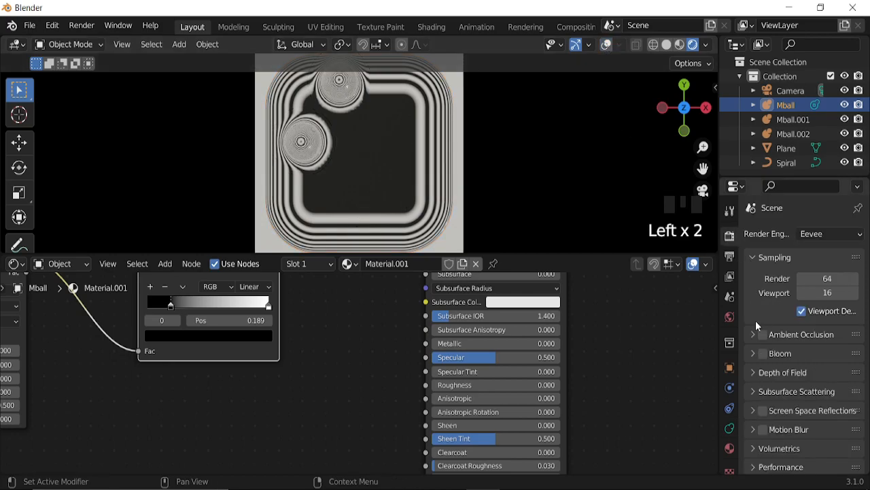
click(730, 255)
click(823, 363)
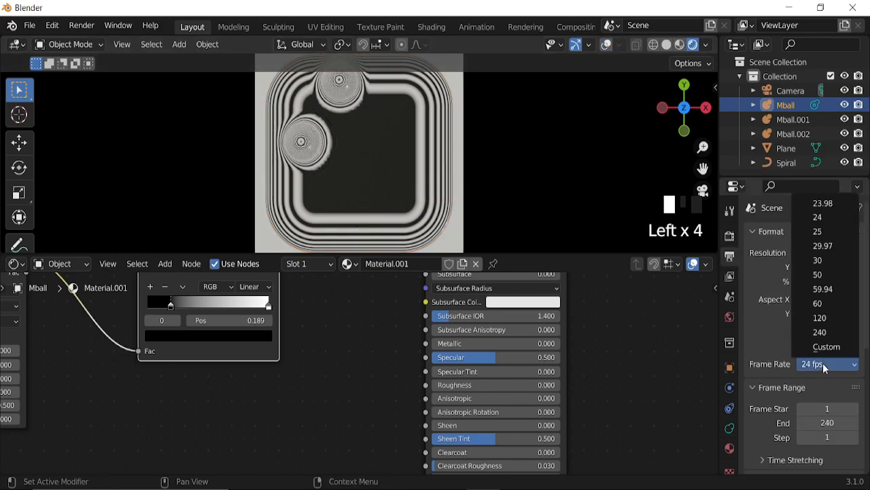
click(818, 260)
Step: Set the start frame of the animation's frame range to 0
scroll(802, 363, down, 6)
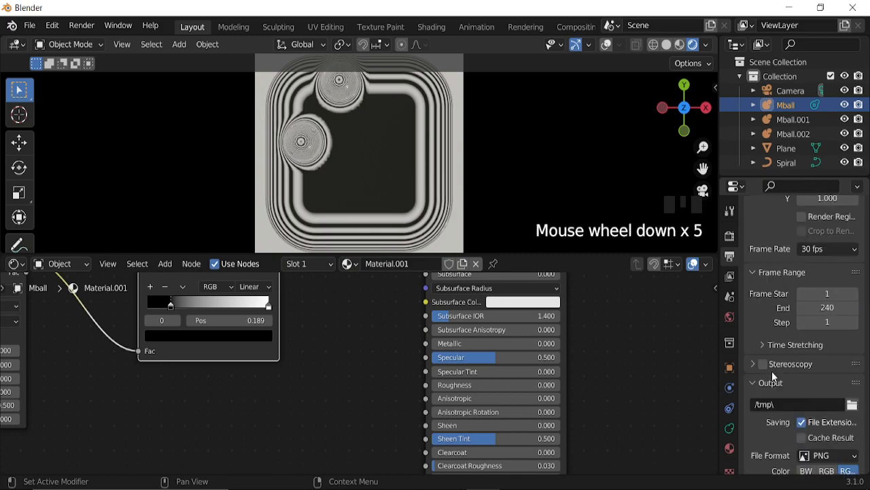
click(829, 271)
text(0)
key(Return)
Step: Set the output file format to FFmpeg Video with an MPEG-4 container
scroll(769, 360, down, 2)
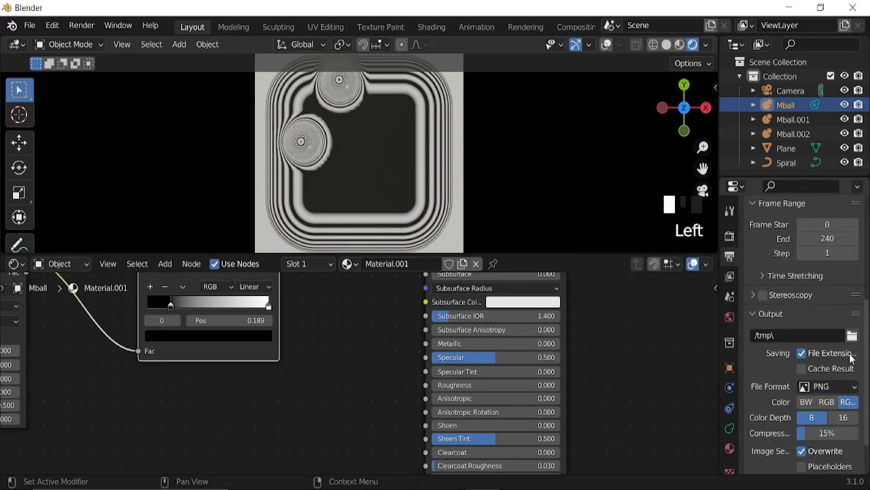
click(831, 386)
click(809, 308)
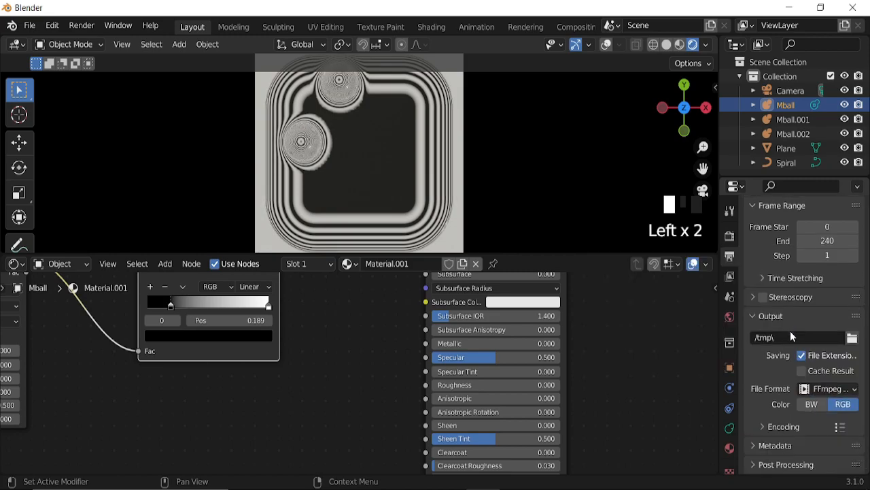
scroll(763, 411, down, 2)
click(772, 426)
scroll(817, 382, down, 3)
click(816, 382)
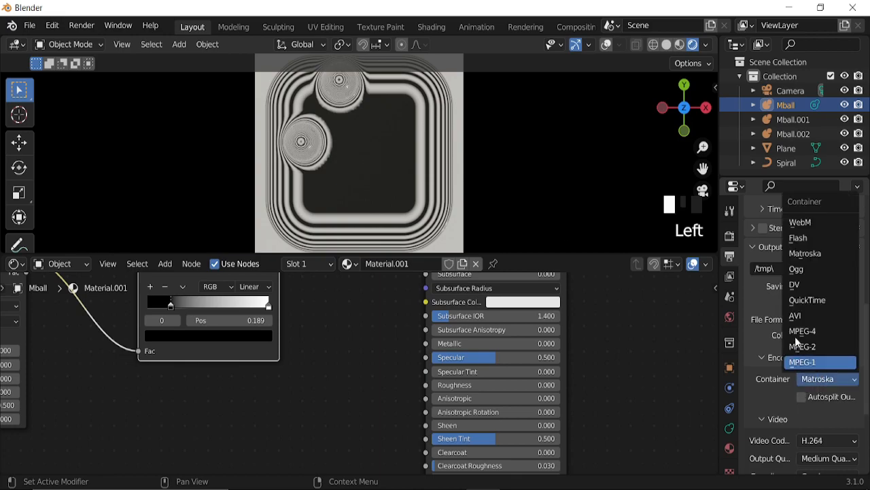
click(800, 333)
Step: Set the video encoding's output quality to High Quality
scroll(822, 395, down, 3)
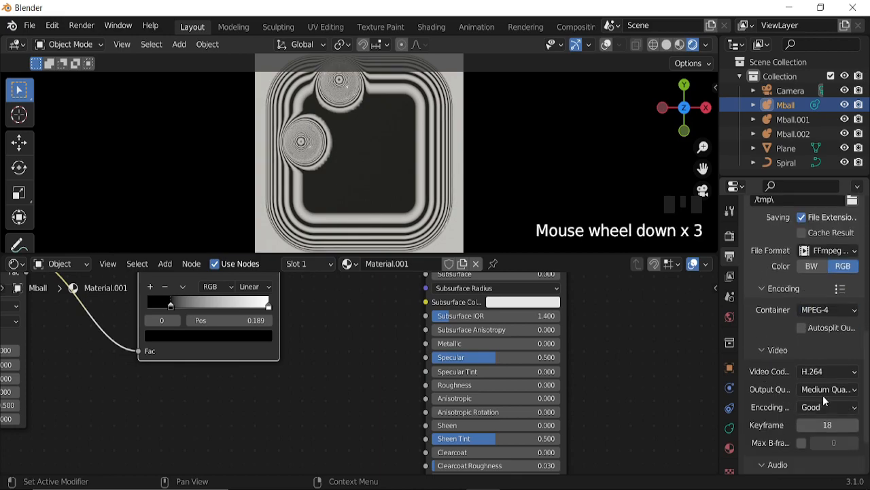
click(827, 389)
click(791, 328)
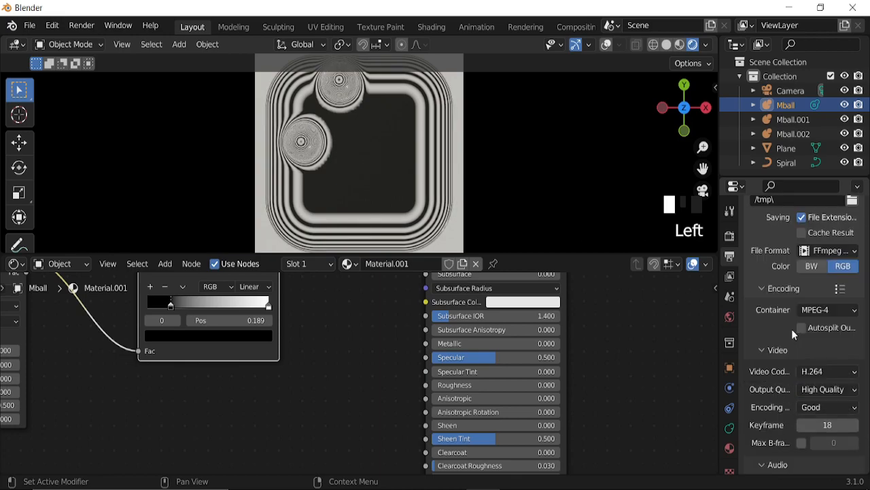
Step: Change the render engine to Cycles and enable viewport denoising
click(730, 235)
scroll(822, 287, up, 12)
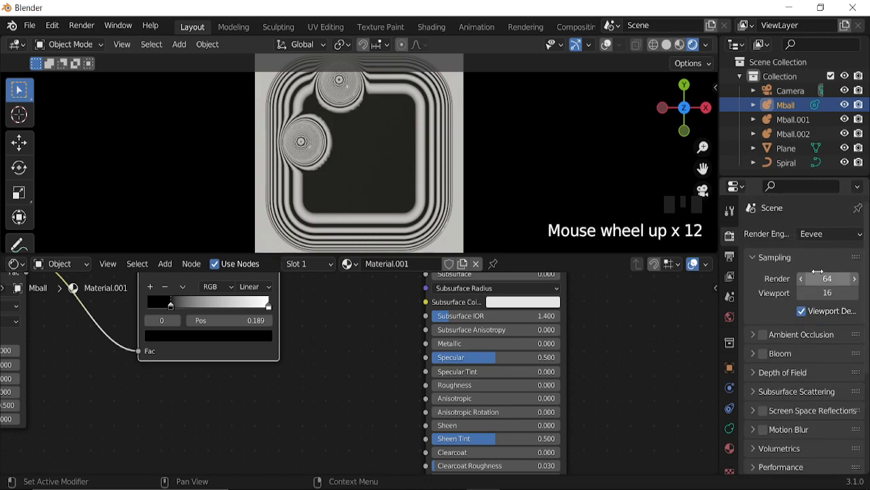
click(831, 234)
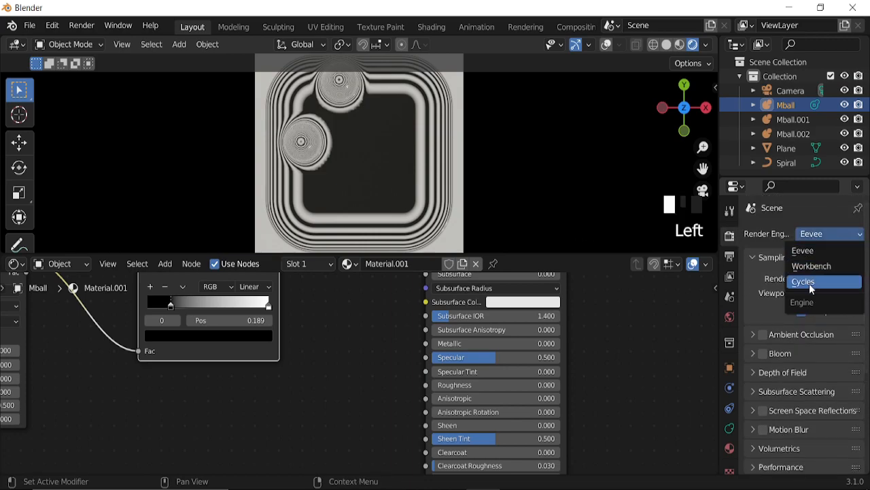
click(809, 284)
click(772, 403)
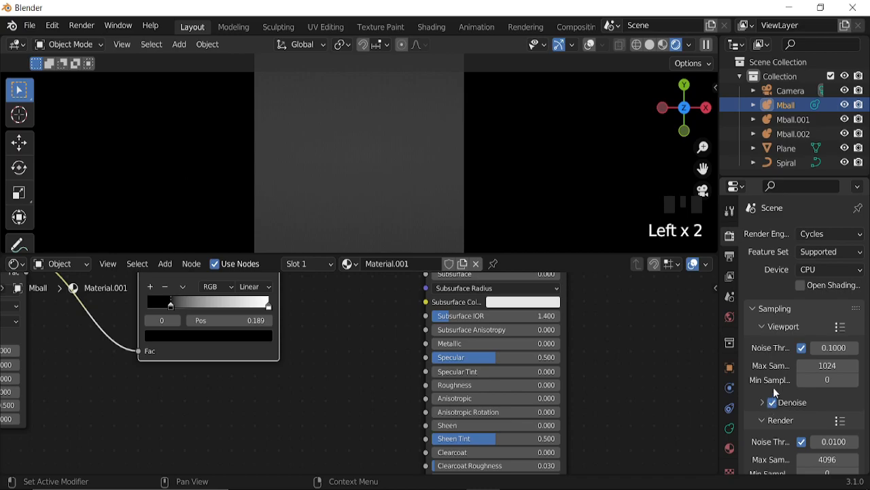
Step: Set the maximum samples for the final render to 200
scroll(772, 371, down, 11)
scroll(829, 299, up, 4)
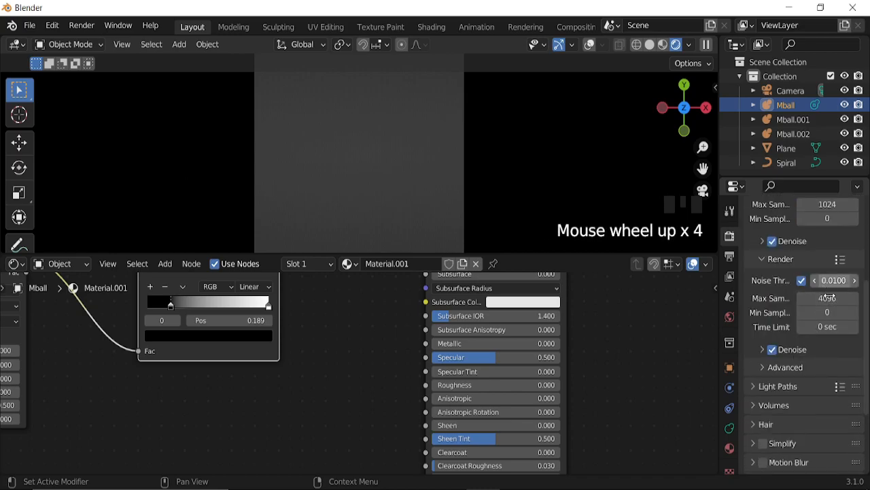
click(829, 299)
text(200)
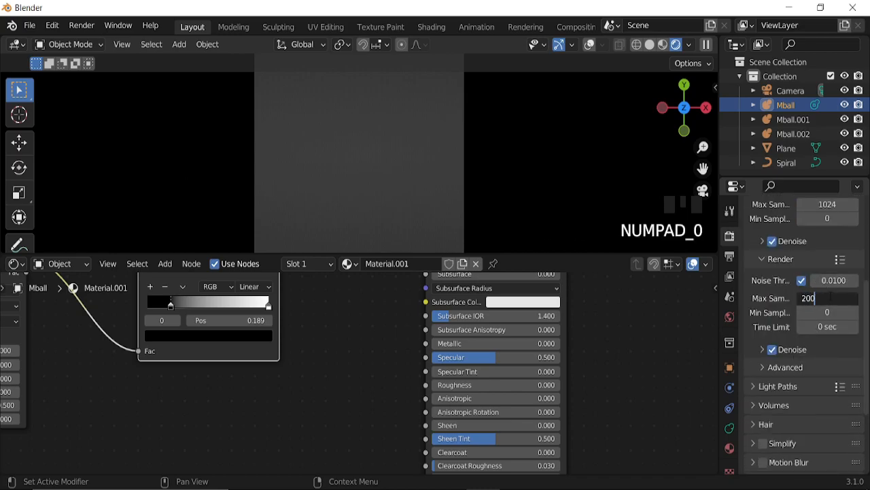
key(Return)
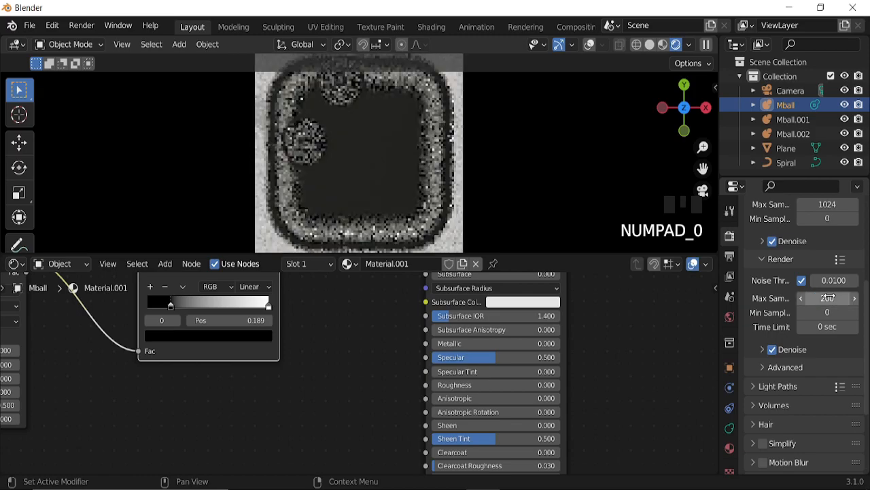
Step: Set the colour management look to High Contrast
scroll(794, 384, down, 14)
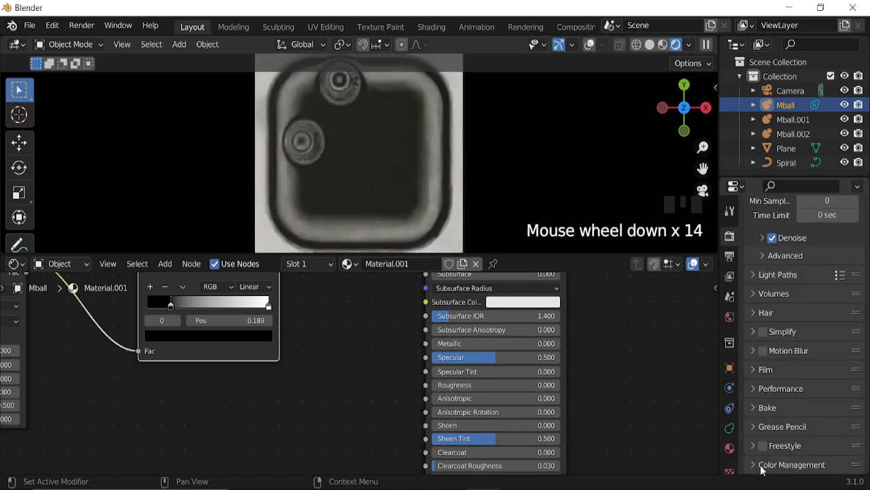
click(792, 464)
scroll(794, 411, down, 4)
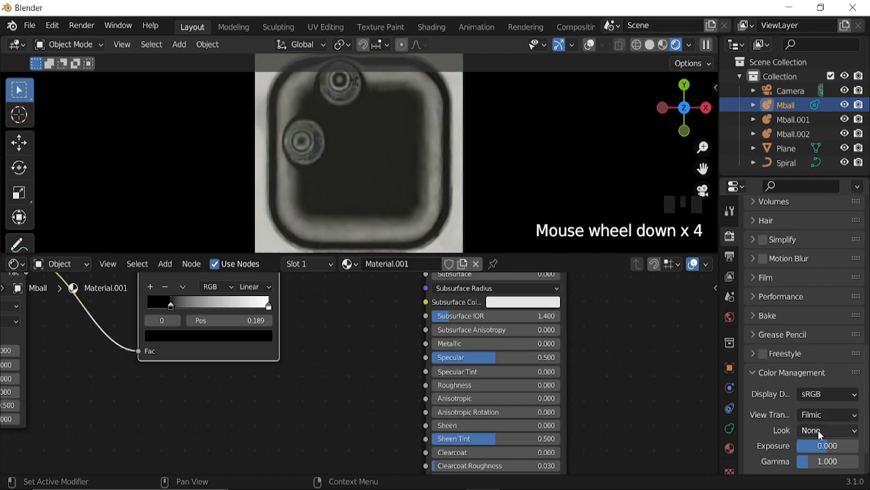
click(818, 430)
click(789, 382)
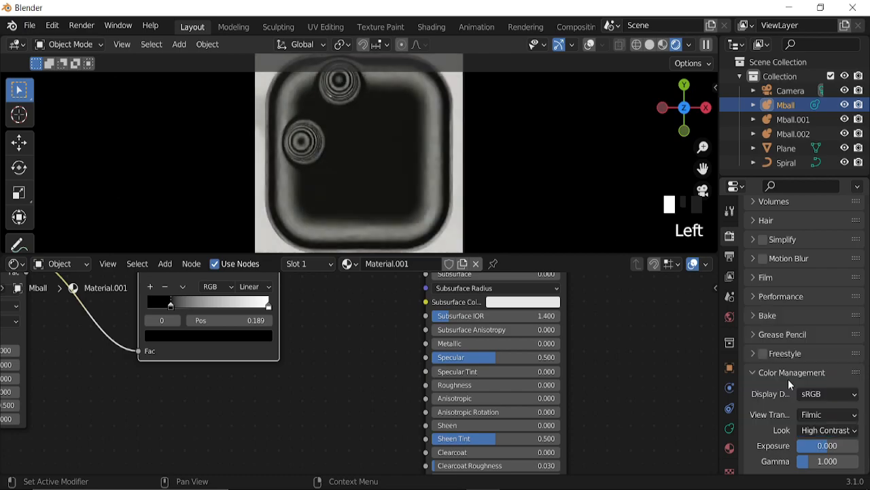
Step: Give the plane a new material and set its Principled BSDF base colour to bright blue
click(455, 239)
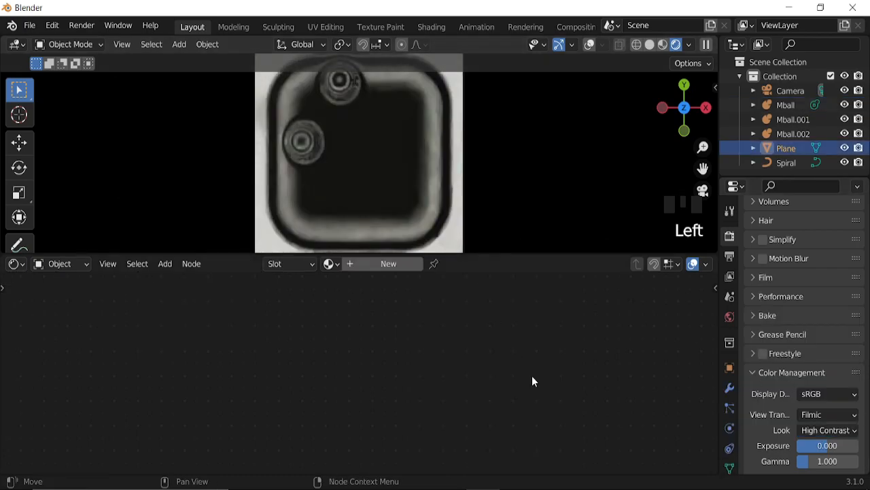
click(392, 274)
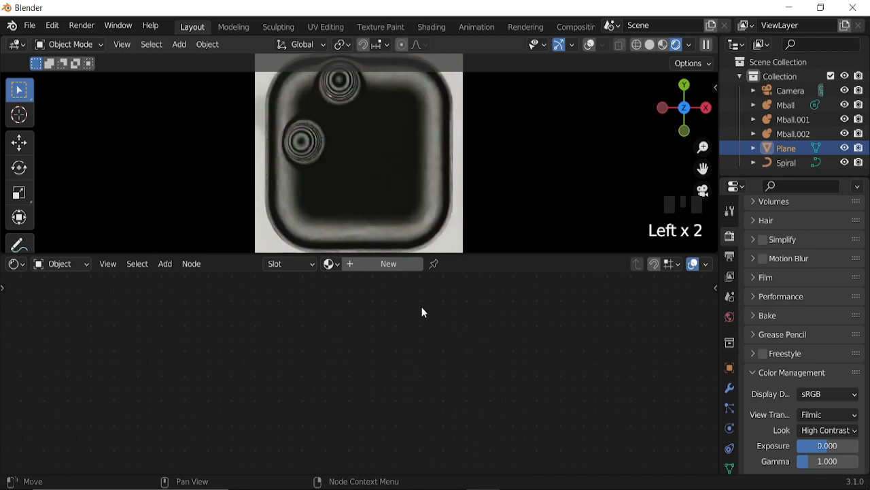
click(392, 265)
middle_drag(513, 317, 513, 434)
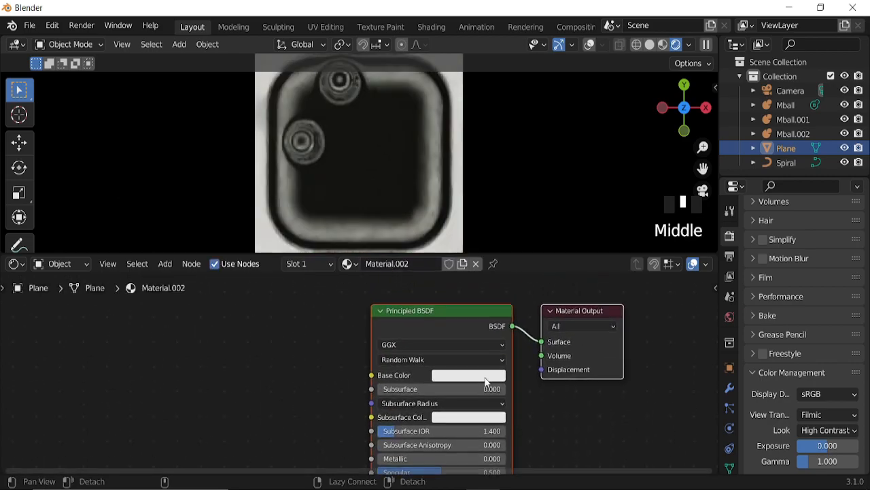
click(479, 375)
click(503, 207)
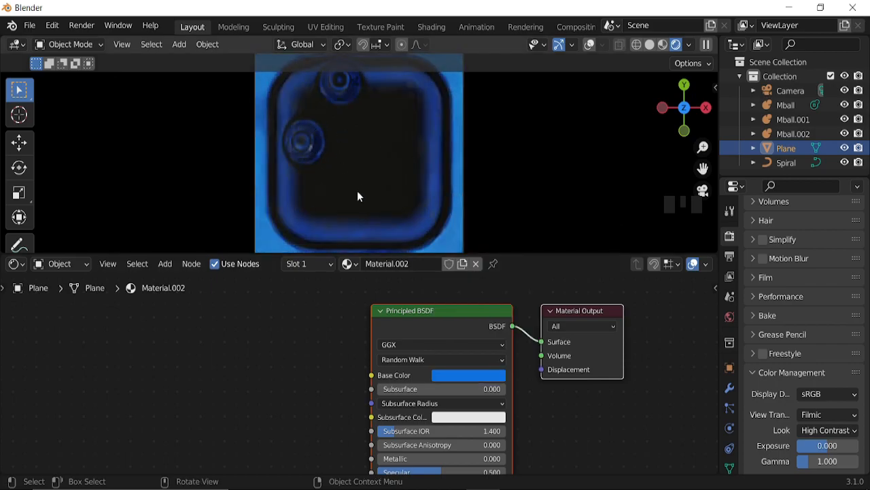
Step: Select the metaball object and raise the Scale of its wave texture to about 17.5
click(414, 192)
middle_drag(354, 395, 657, 308)
middle_drag(310, 402, 407, 342)
click(324, 321)
drag(323, 322, 367, 322)
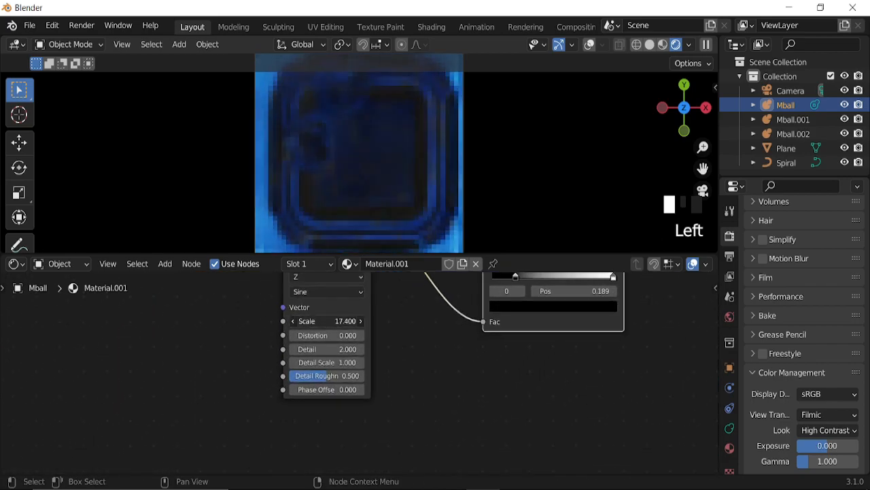
Step: Try a Distortion of about 16.5 and lower values on the wave texture, and reset Distortion to 0
mouse_move(320, 337)
mouse_down()
mouse_move(361, 337)
mouse_move(323, 337)
mouse_up()
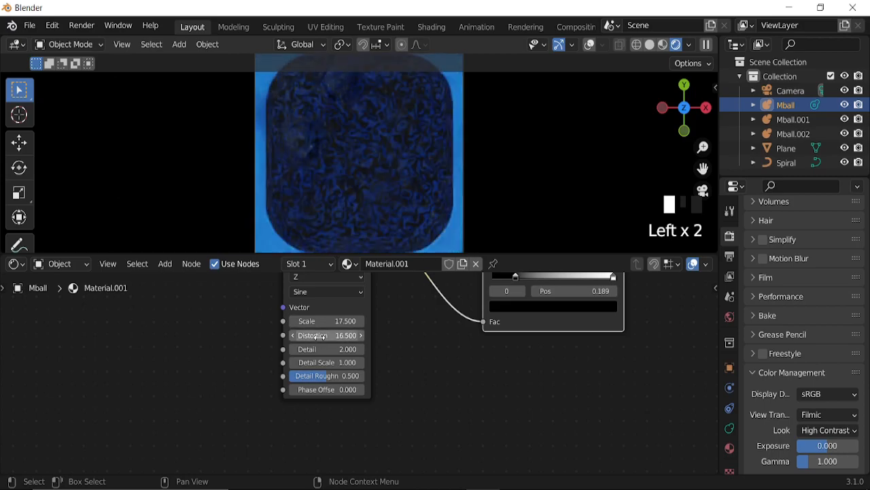
middle_drag(406, 334, 455, 353)
scroll(422, 357, up, 2)
drag(422, 356, 314, 356)
click(403, 357)
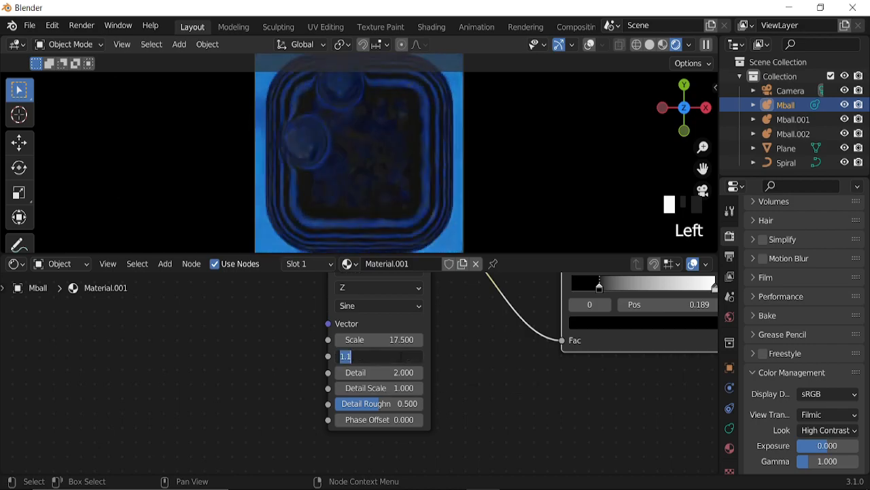
text(0)
key(Return)
Step: Lower the wave texture's Phase Offset to about -15.1 and briefly play the animation to preview the stripes
drag(376, 419, 274, 419)
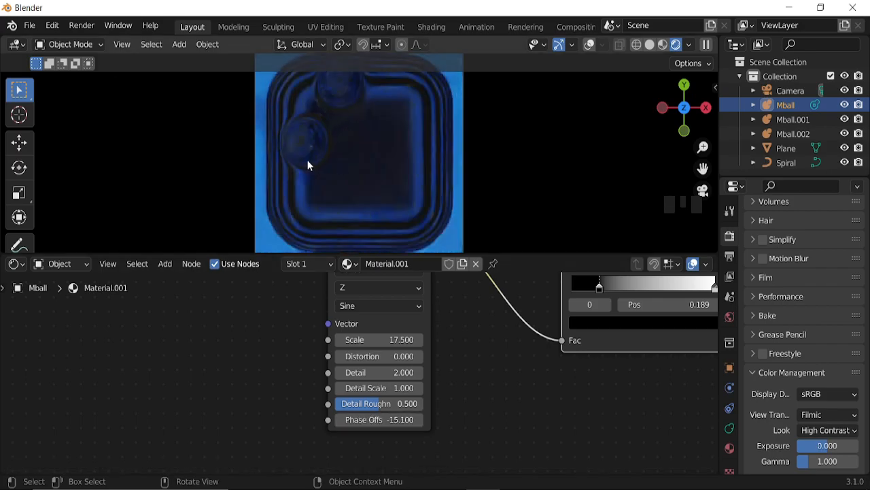
middle_drag(524, 338, 357, 364)
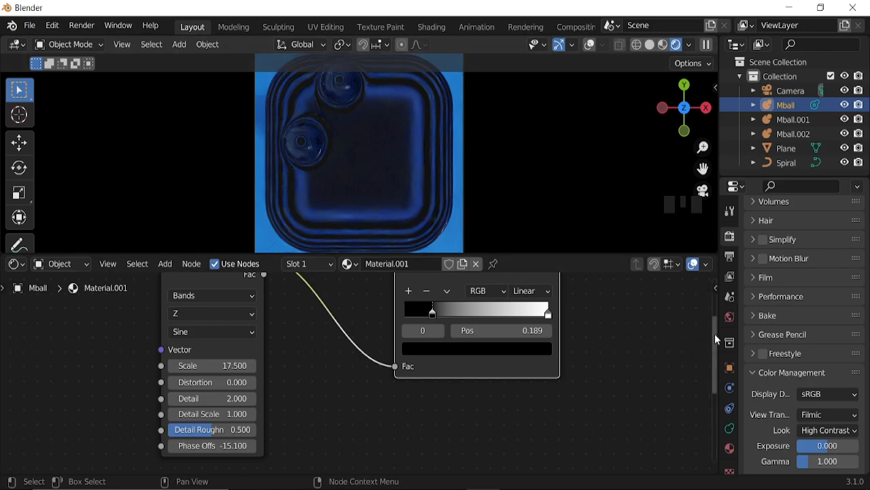
key(space)
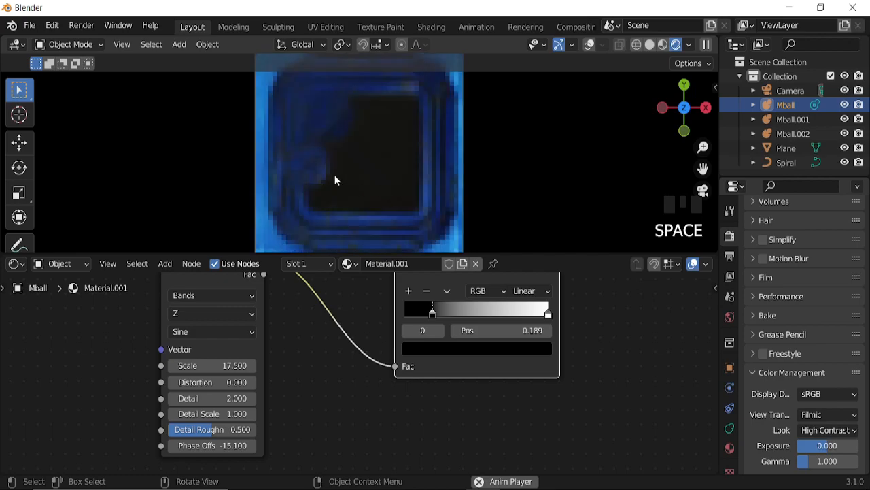
key(space)
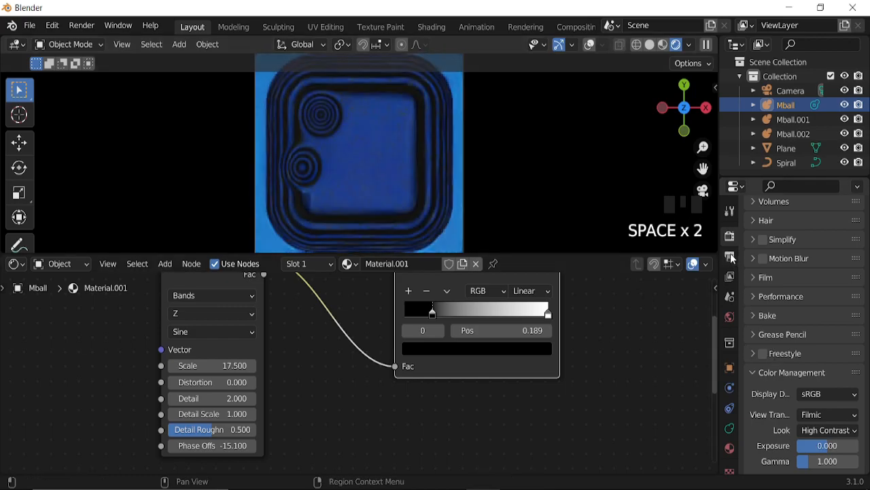
Step: Check the output settings and set the total maximum light path bounces to 20
click(730, 257)
scroll(799, 340, up, 7)
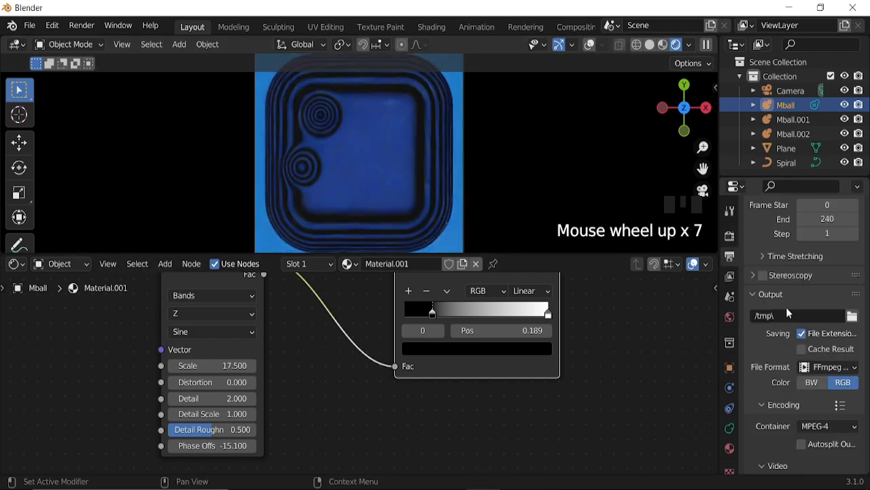
click(729, 236)
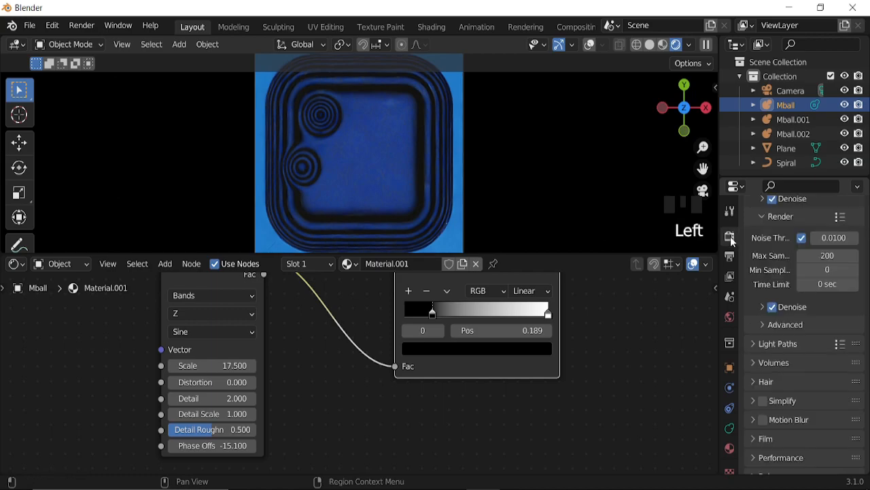
click(750, 343)
scroll(799, 330, down, 2)
click(824, 337)
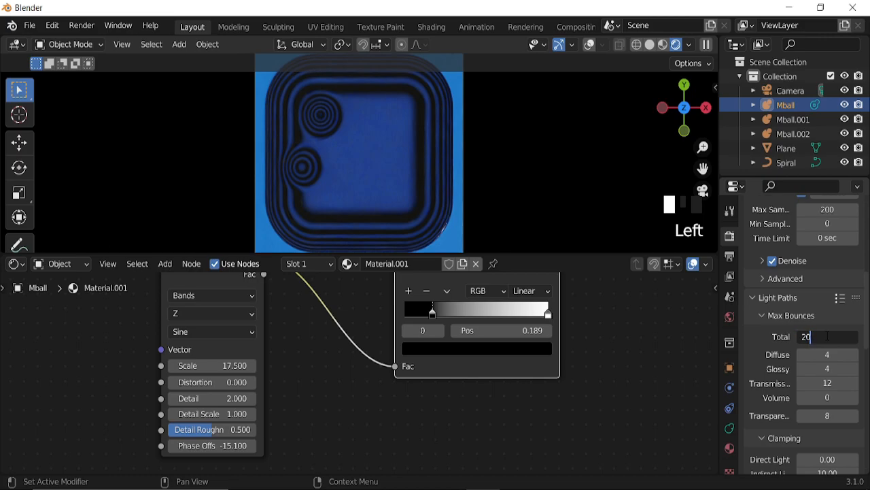
key(Return)
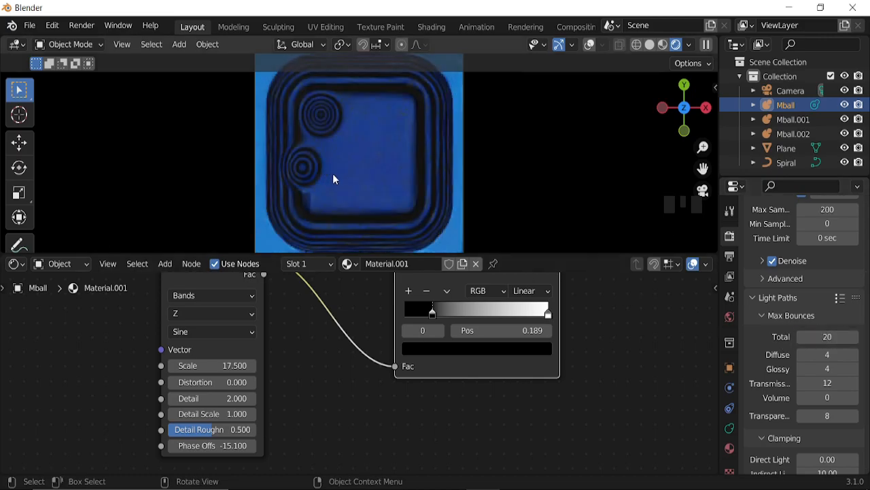
Step: Enable locking of the interface during rendering
click(81, 25)
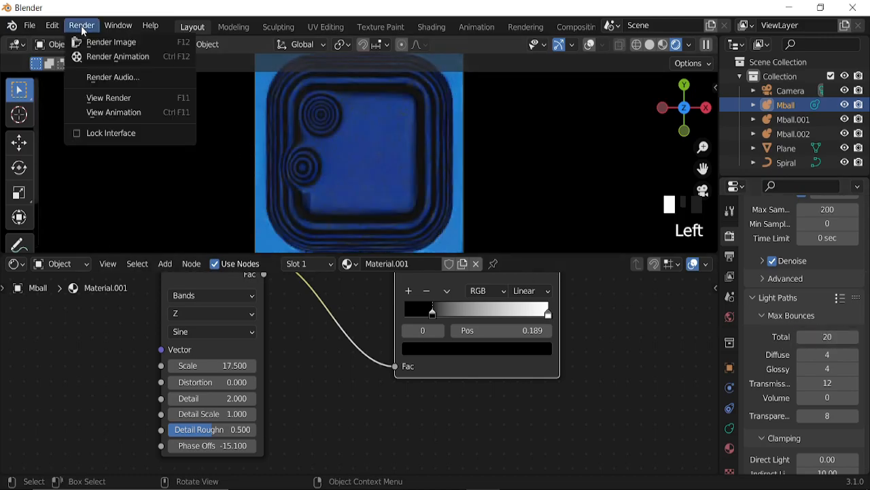
click(80, 134)
Step: Switch the shader editor area to the Timeline and start rendering the animation
click(16, 263)
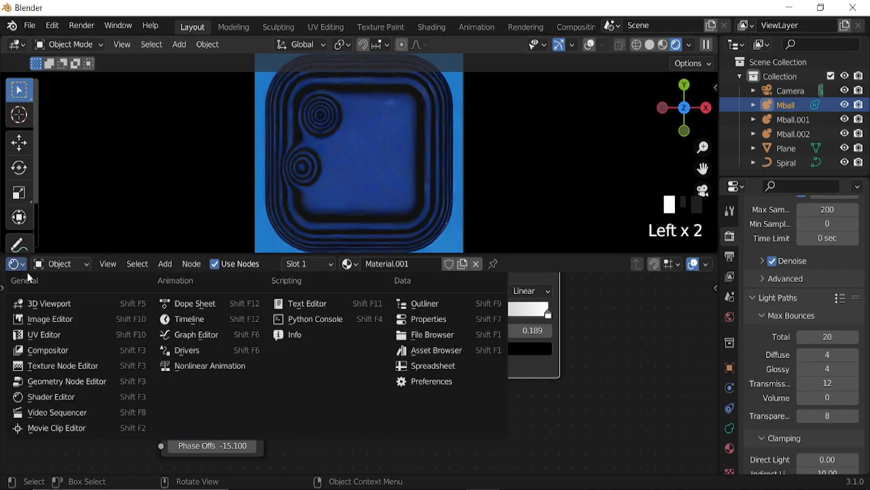
click(182, 320)
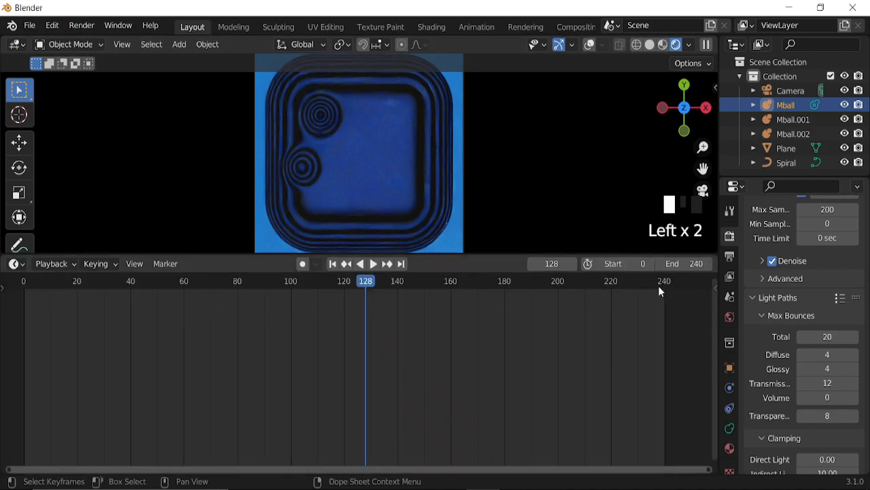
click(81, 25)
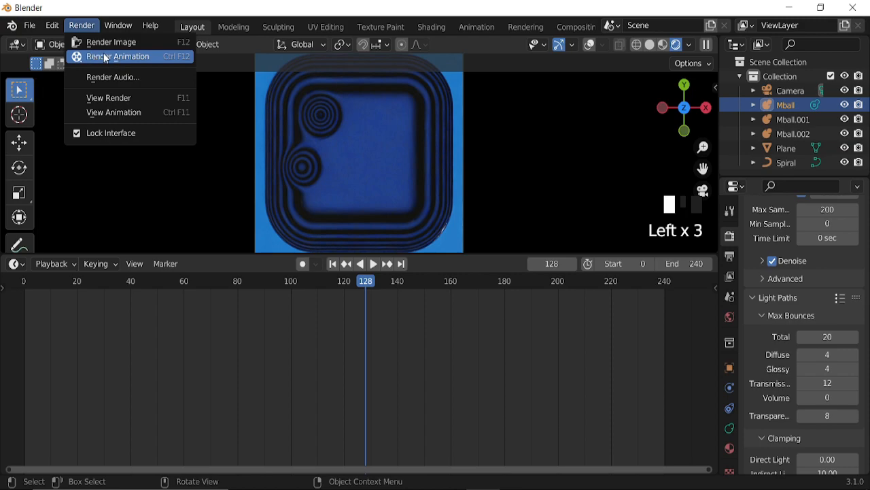